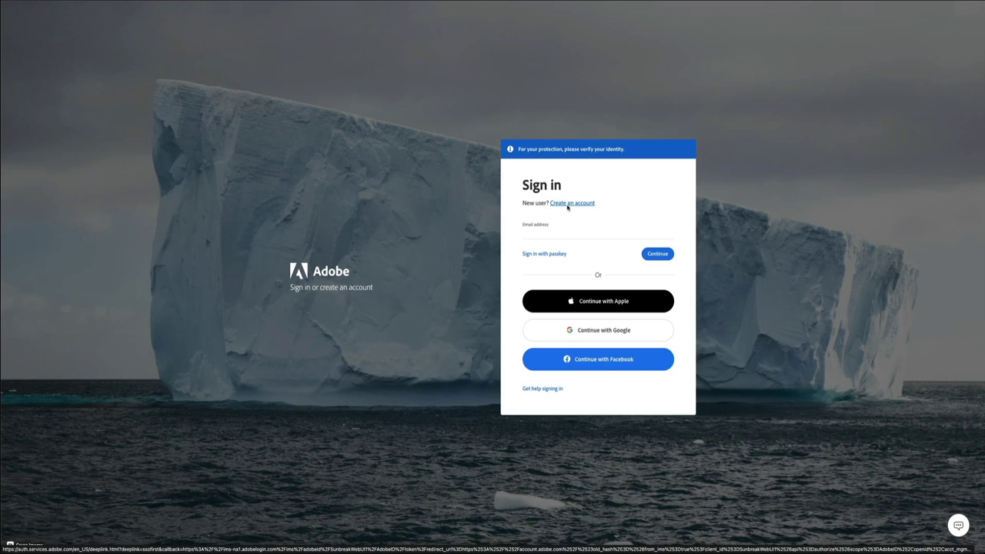
# Step: Start creating an Adobe account and open Firefly's Text to image generator
pyautogui.click(569, 205)
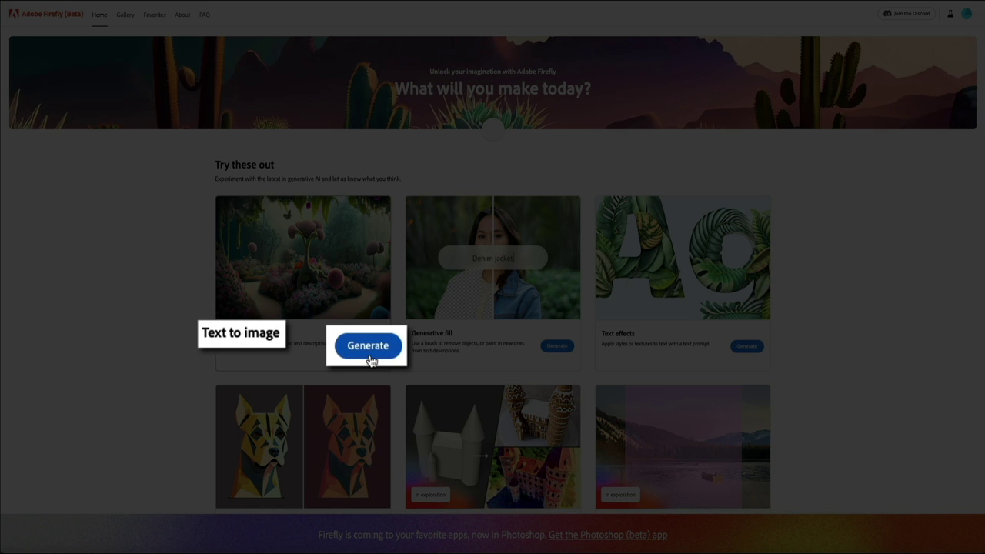
pyautogui.click(369, 356)
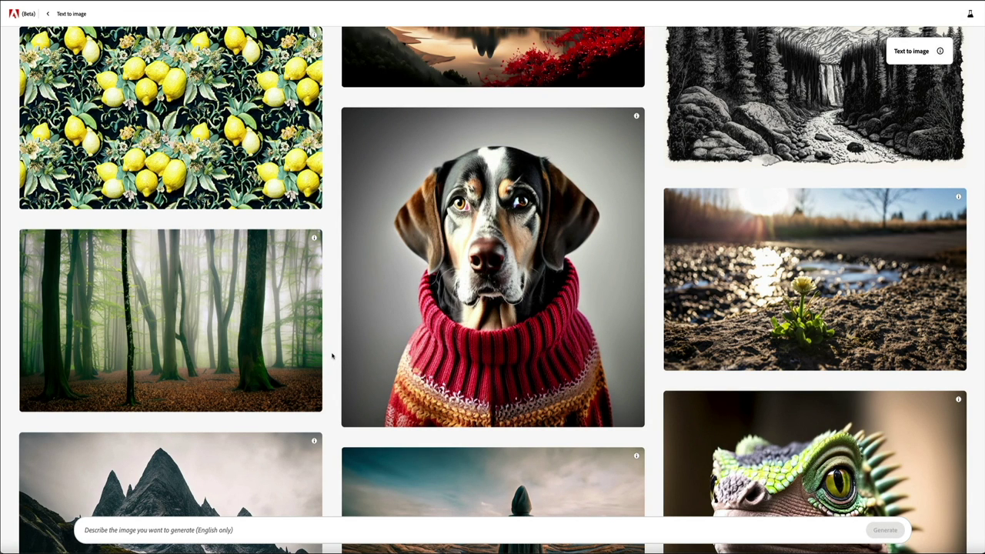
# Step: Browse the gallery of sample images in Text to image
pyautogui.scroll(-3, 334, 356)
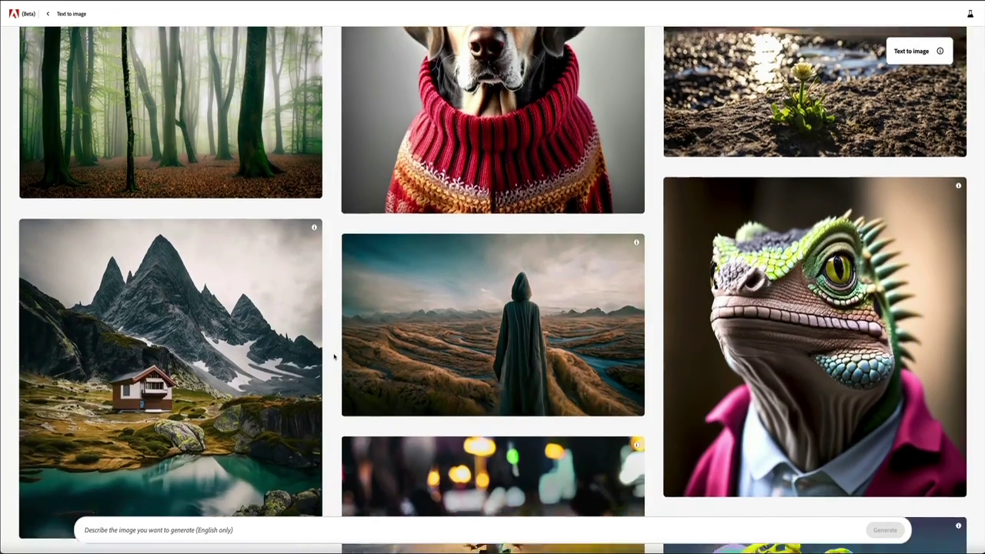
pyautogui.scroll(-3, 334, 357)
pyautogui.scroll(-7, 334, 356)
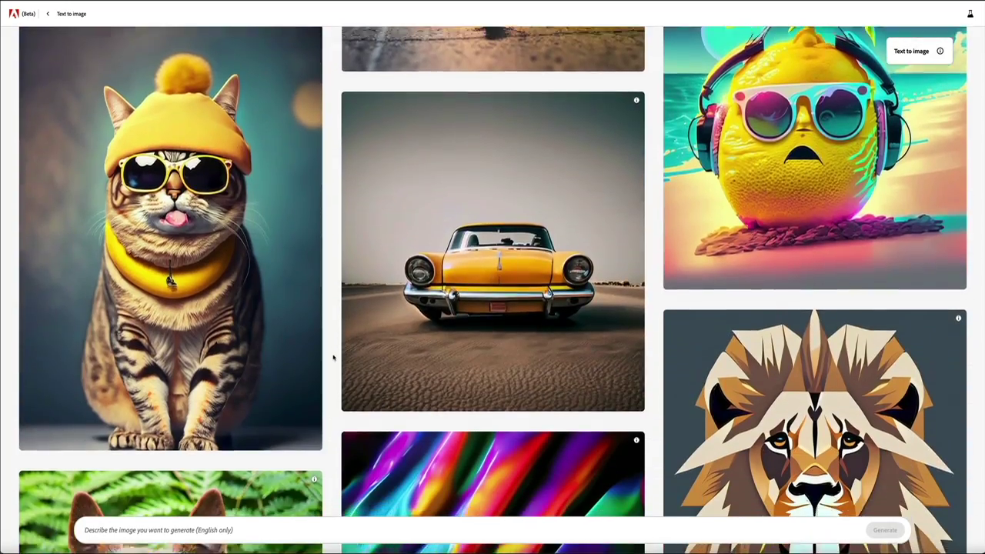
pyautogui.scroll(-5, 333, 358)
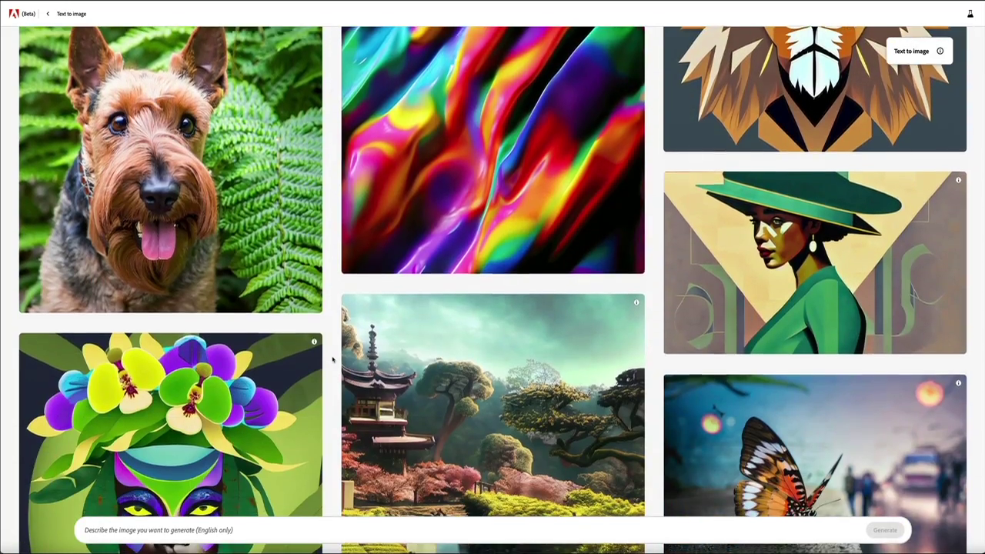
pyautogui.scroll(-7, 333, 359)
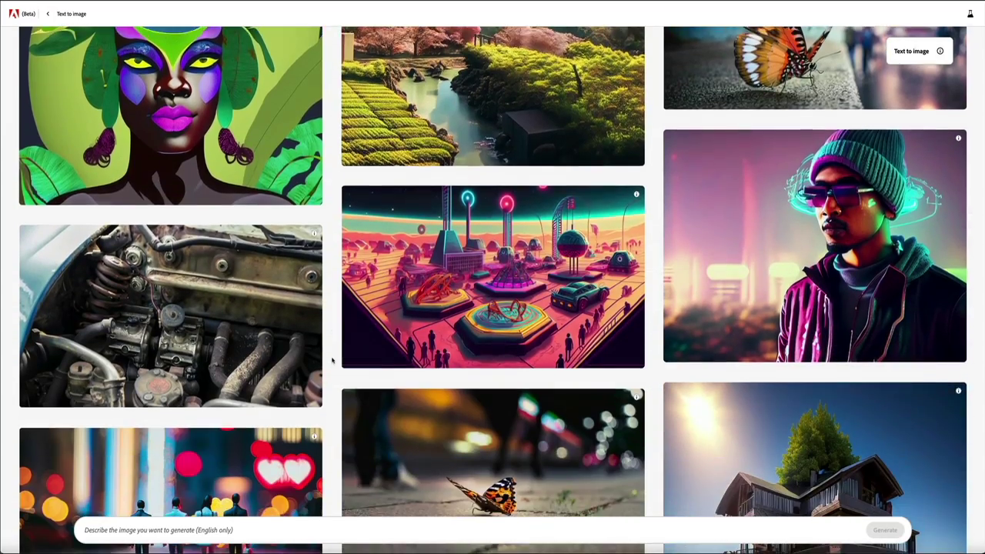
pyautogui.scroll(-6, 333, 359)
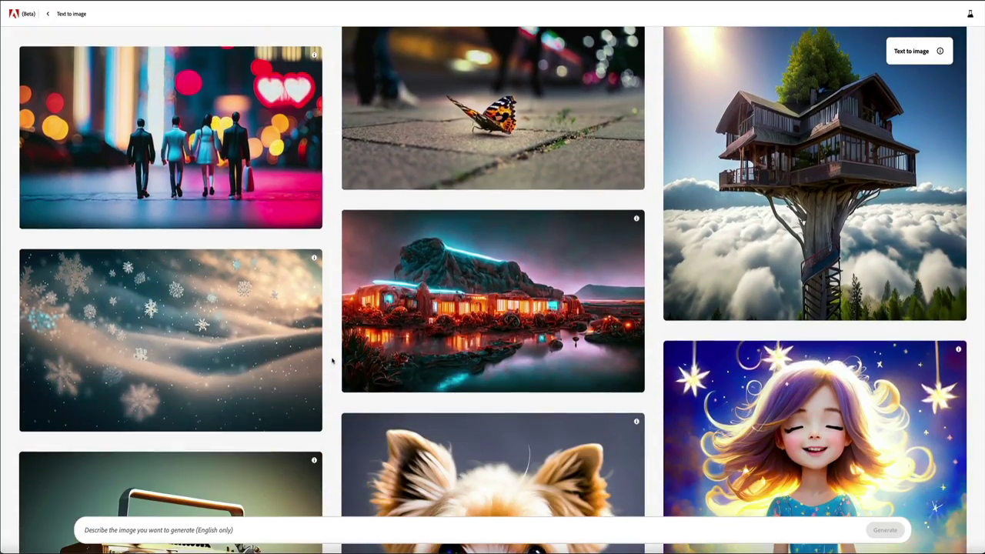
pyautogui.scroll(-5, 333, 359)
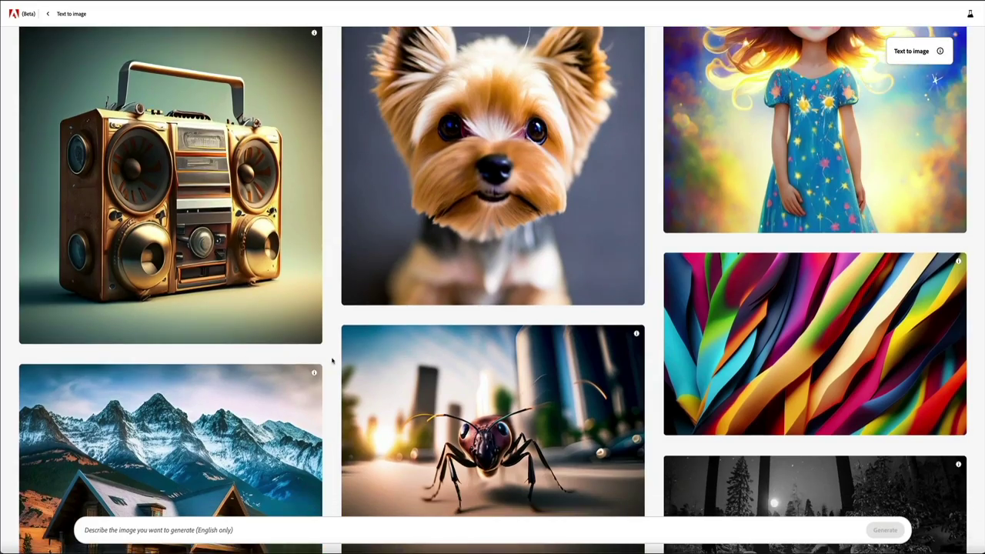
pyautogui.scroll(-8, 332, 361)
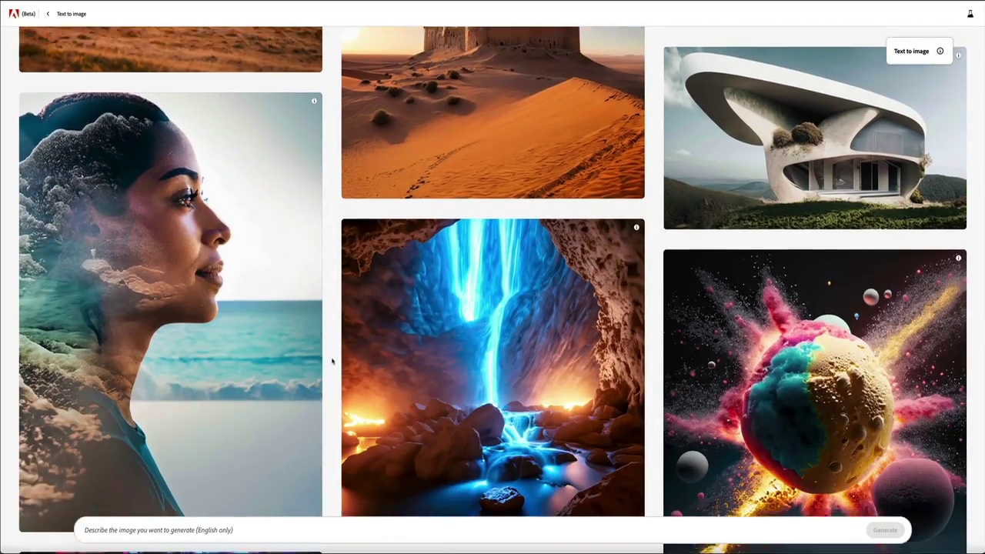
pyautogui.scroll(-7, 332, 362)
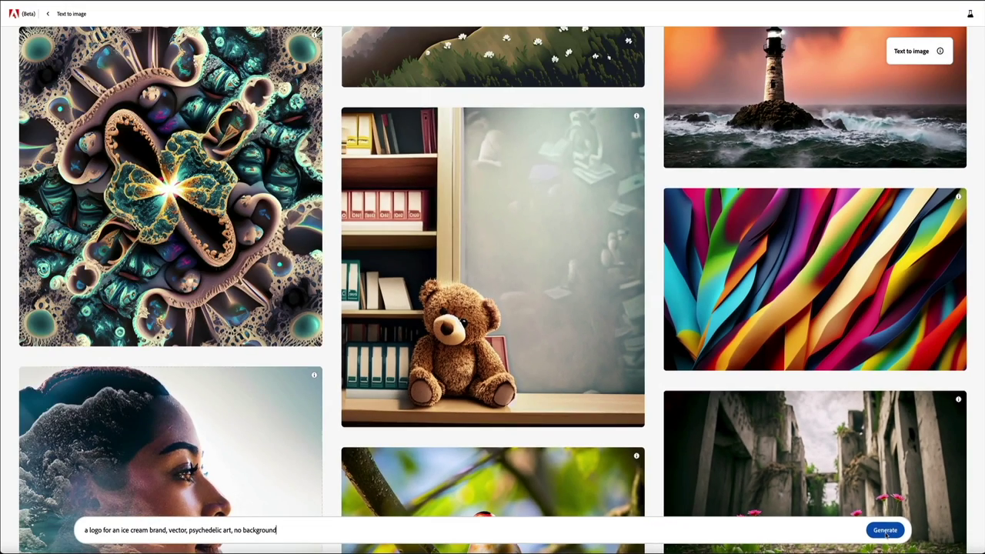
# Step: Generate images from the prompt "a logo for an ice cream brand, vector, psychedelic art, no background"
pyautogui.click(764, 504)
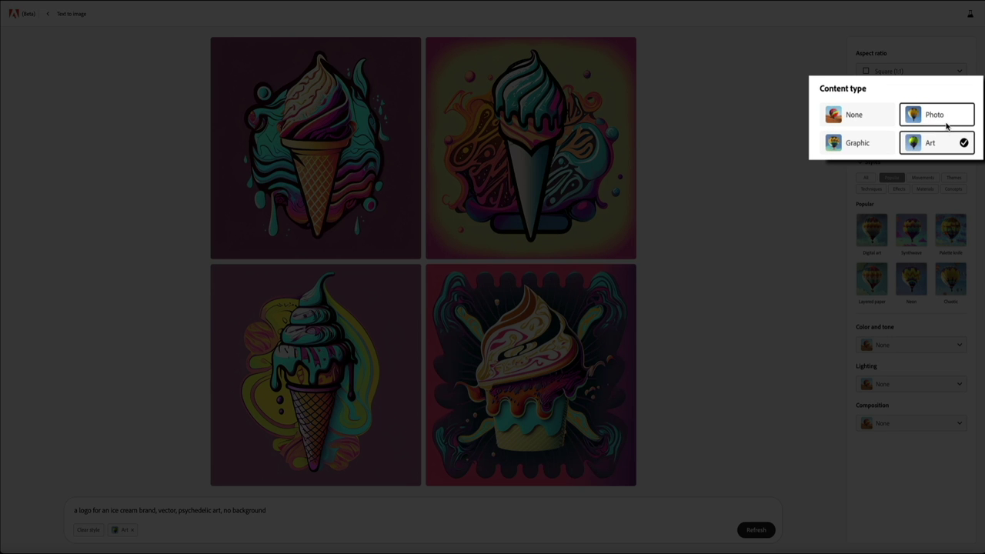
# Step: Try the Photo, Graphic and None content types on the ice cream logo images
pyautogui.click(947, 126)
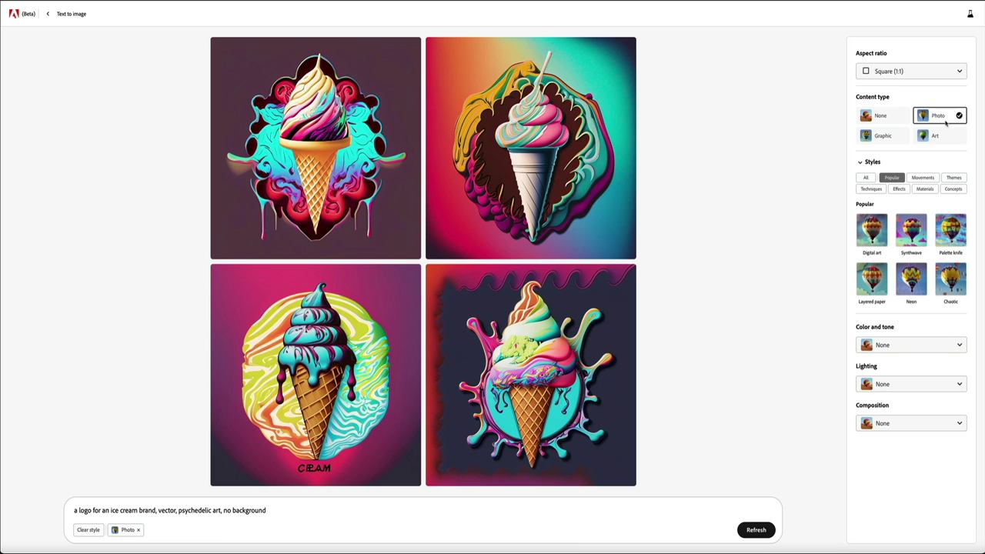
pyautogui.click(882, 136)
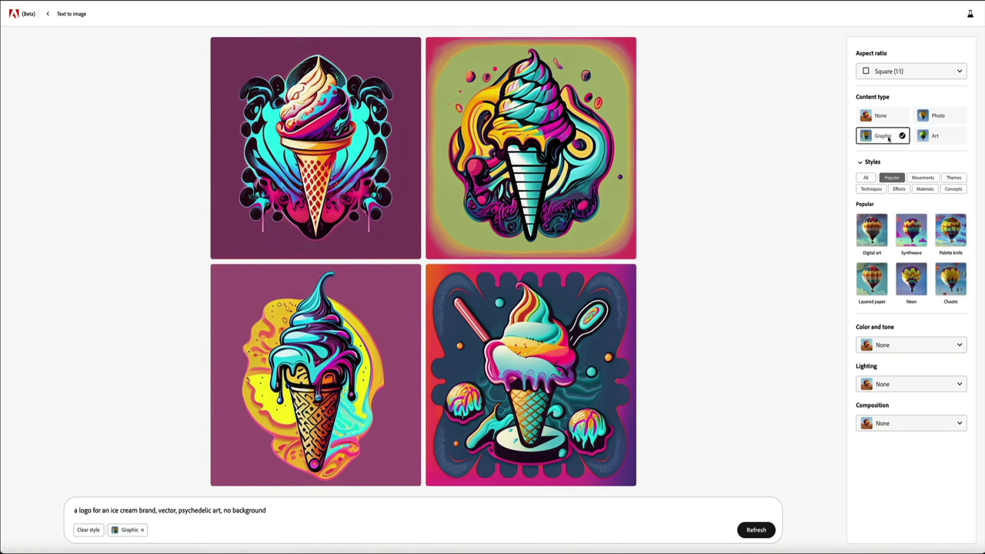
pyautogui.click(886, 115)
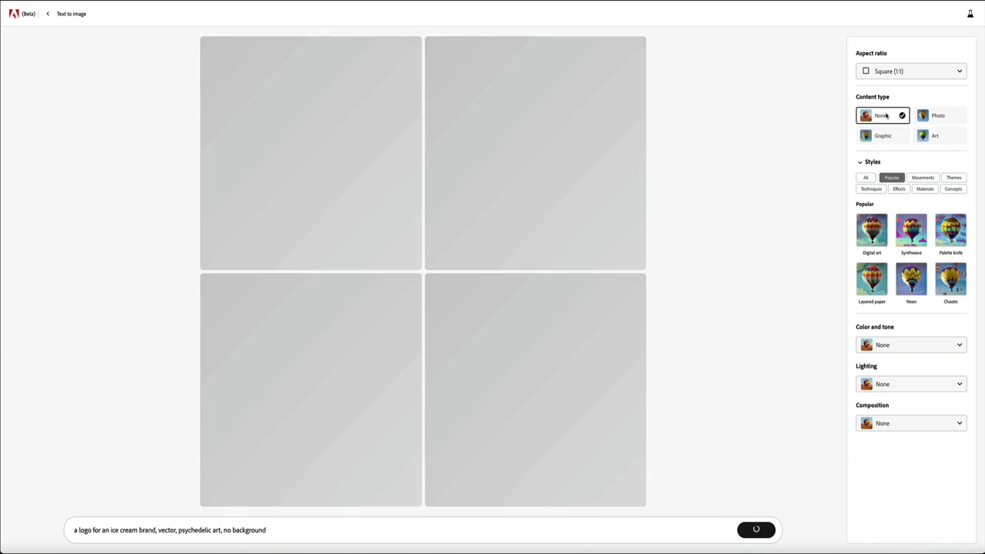
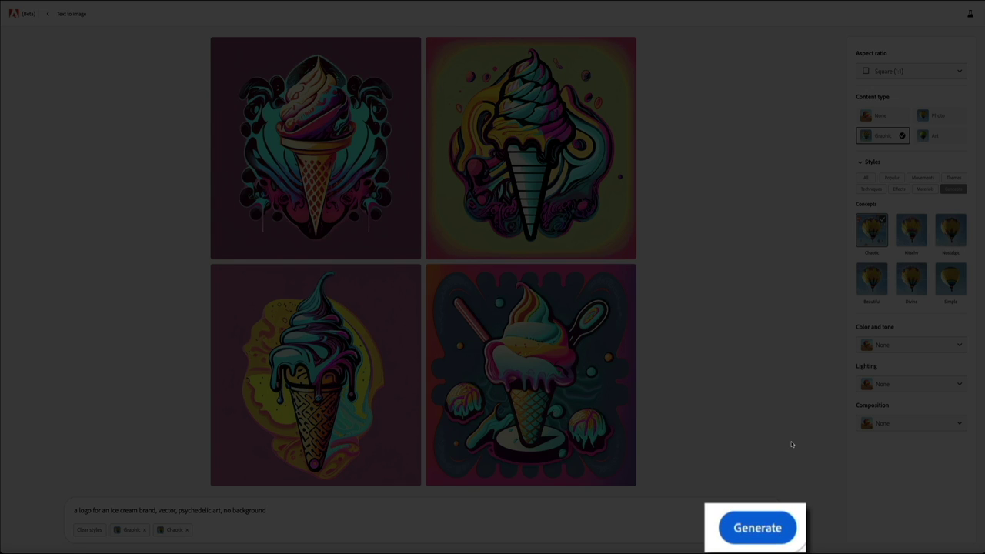
# Step: Regenerate the ice cream logo images with the Graphic content type and the Chaotic style
pyautogui.click(755, 537)
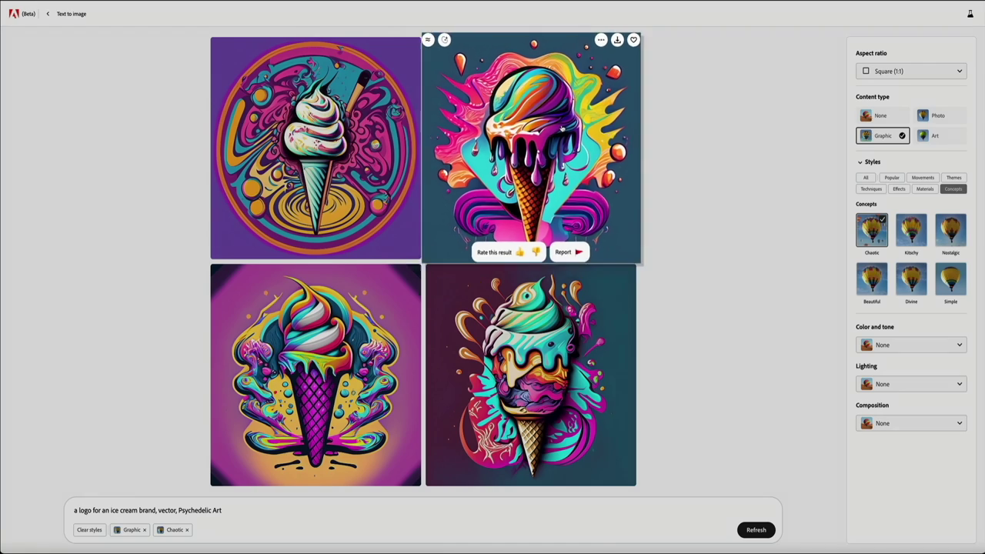
# Step: View the generated logos enlarged one after another, return to the second one, and close the preview
pyautogui.click(561, 127)
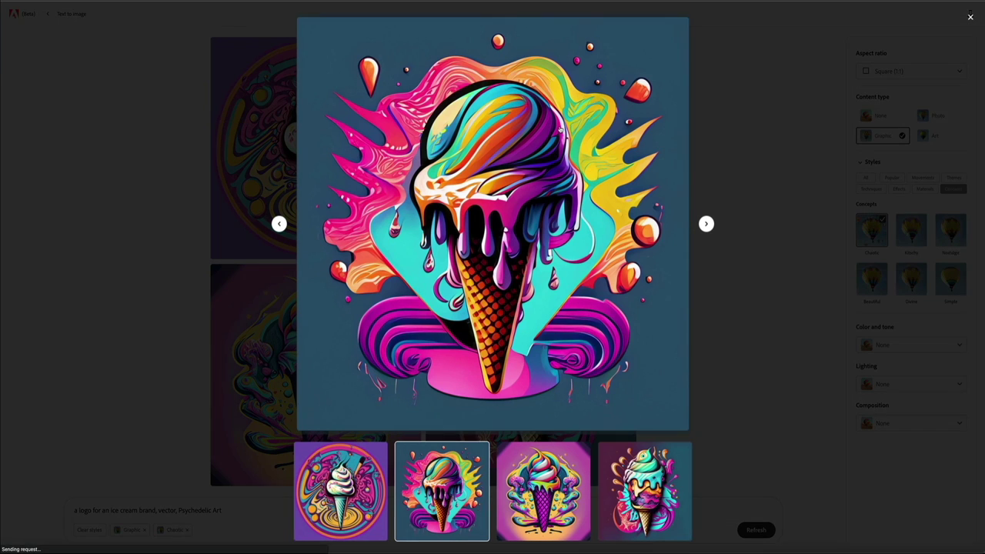
pyautogui.click(706, 224)
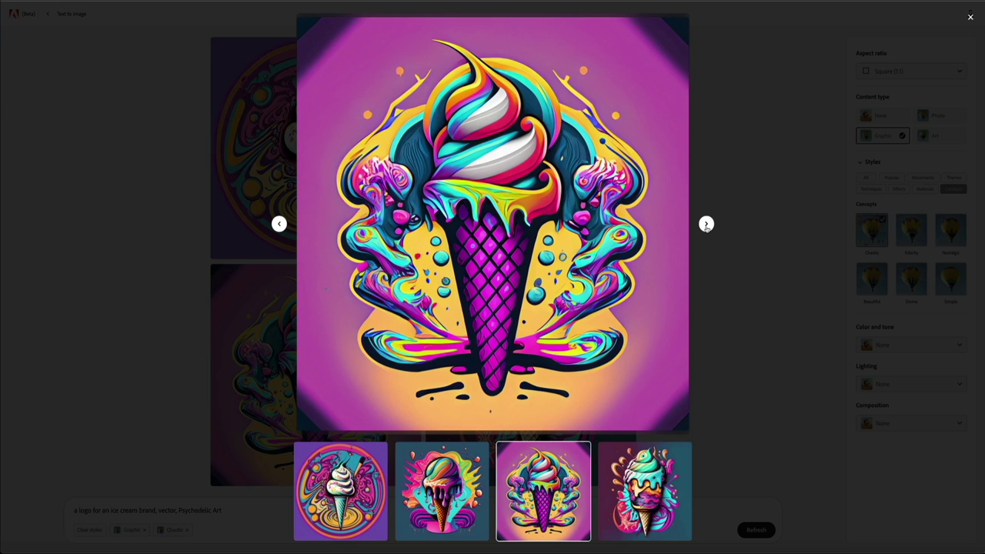
pyautogui.click(706, 225)
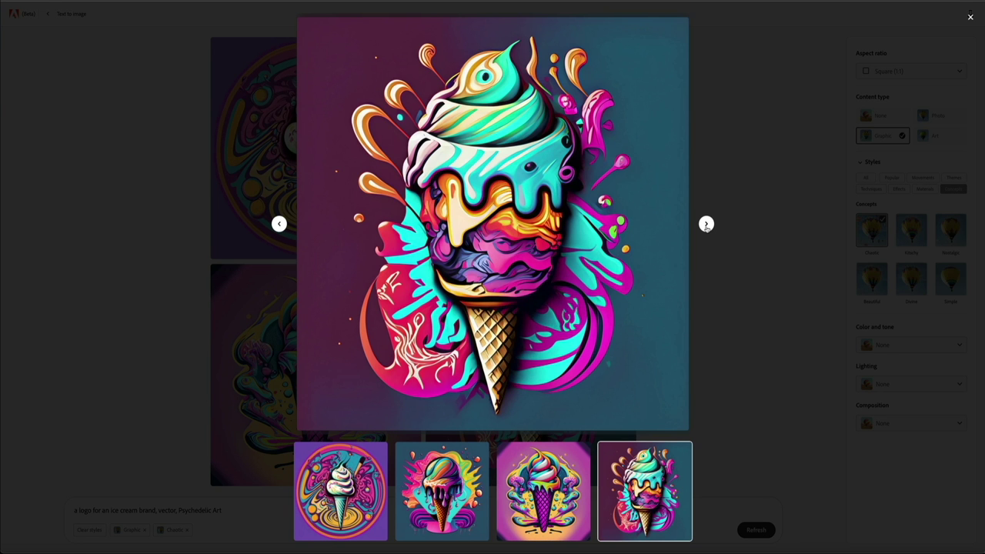
pyautogui.click(442, 491)
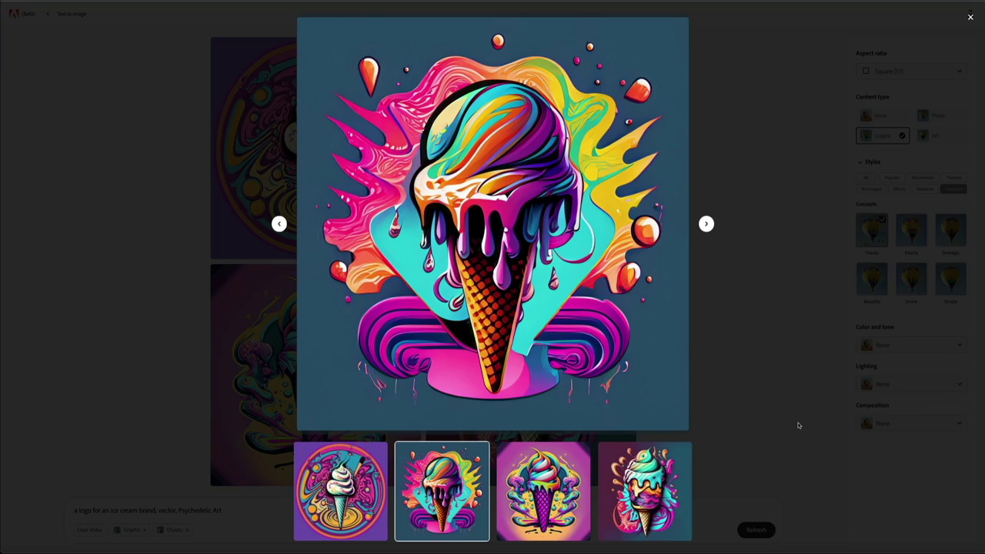
pyautogui.click(799, 426)
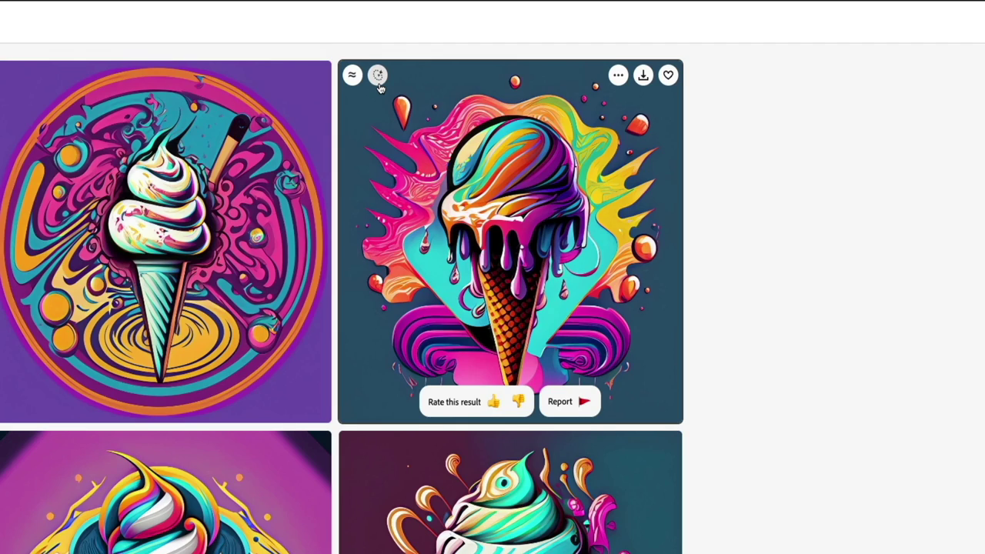
# Step: Open the second generated logo, the dripping cone on the plain blue background, for generative fill
pyautogui.click(378, 75)
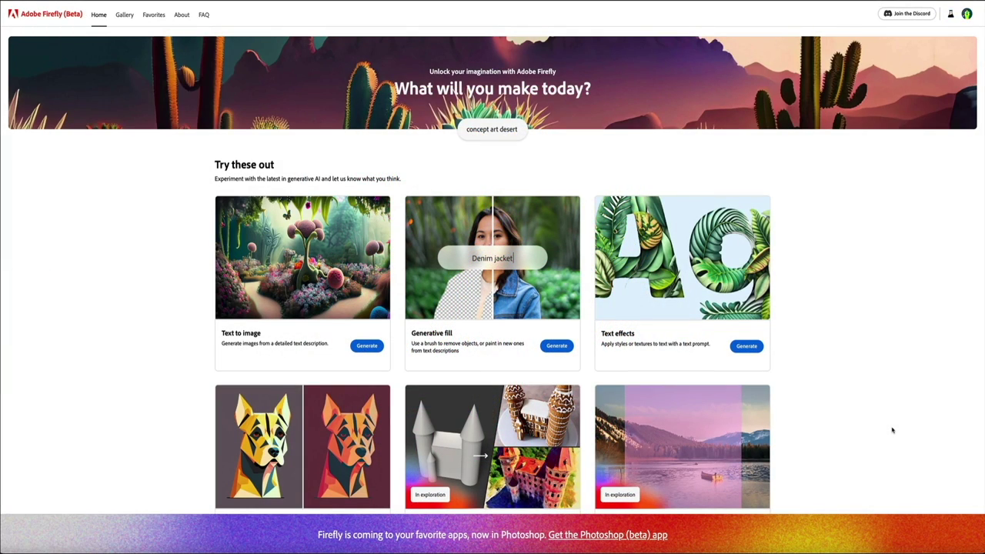
# Step: Open Generative fill from the Firefly home page and preview its sample assets
pyautogui.click(556, 347)
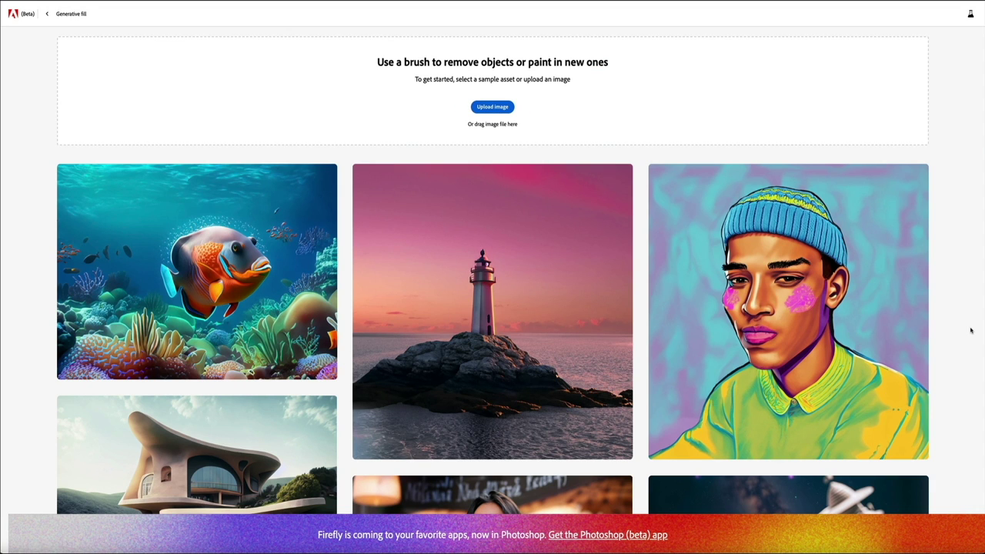
pyautogui.moveTo(854, 316)
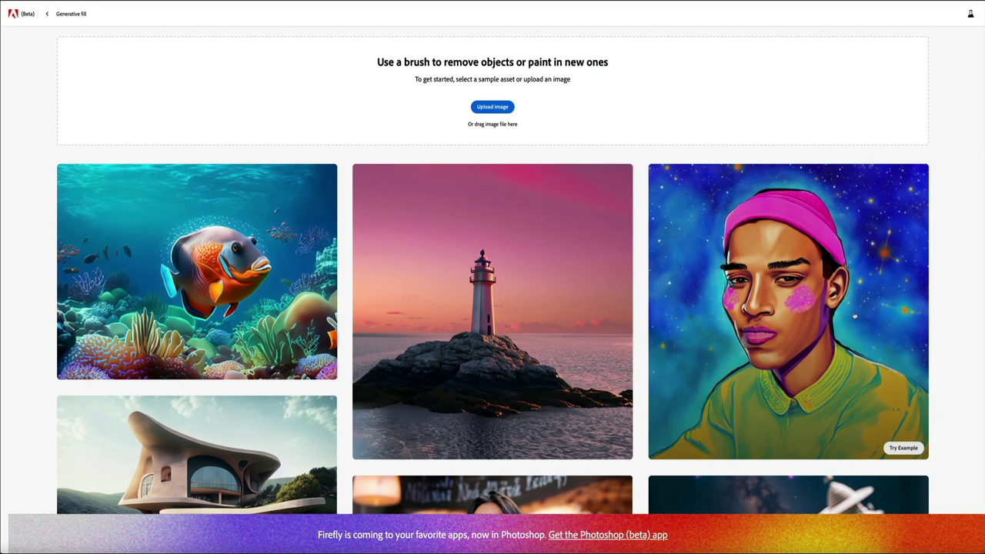
pyautogui.moveTo(588, 320)
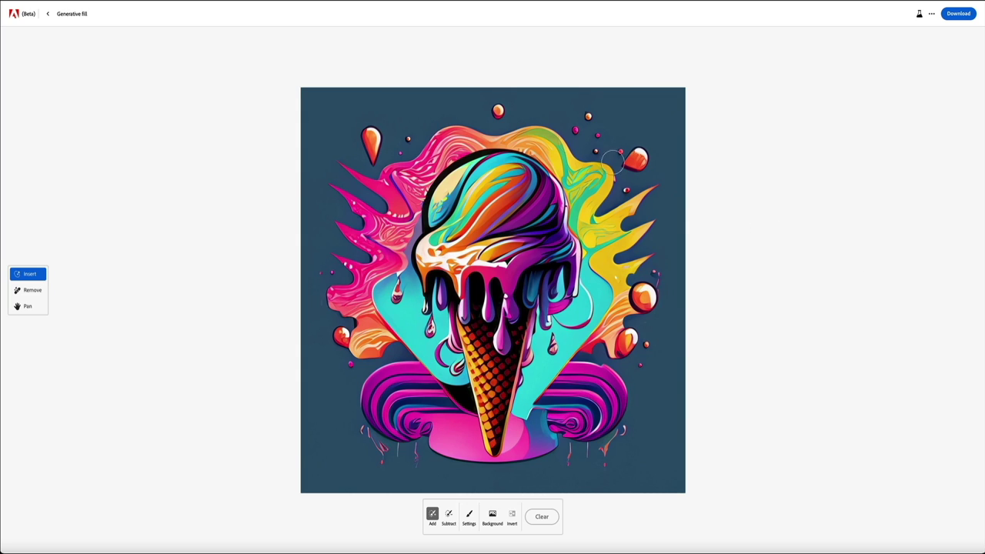
# Step: Brush over the upper-left edge of the ice cream scoop and generate a fill from "cherry on top, Psychedelic Art"
pyautogui.moveTo(432, 164)
pyautogui.mouseDown()
pyautogui.moveTo(455, 177)
pyautogui.moveTo(459, 163)
pyautogui.moveTo(442, 160)
pyautogui.moveTo(446, 169)
pyautogui.moveTo(458, 164)
pyautogui.moveTo(443, 151)
pyautogui.moveTo(437, 160)
pyautogui.moveTo(436, 124)
pyautogui.moveTo(437, 148)
pyautogui.mouseUp()
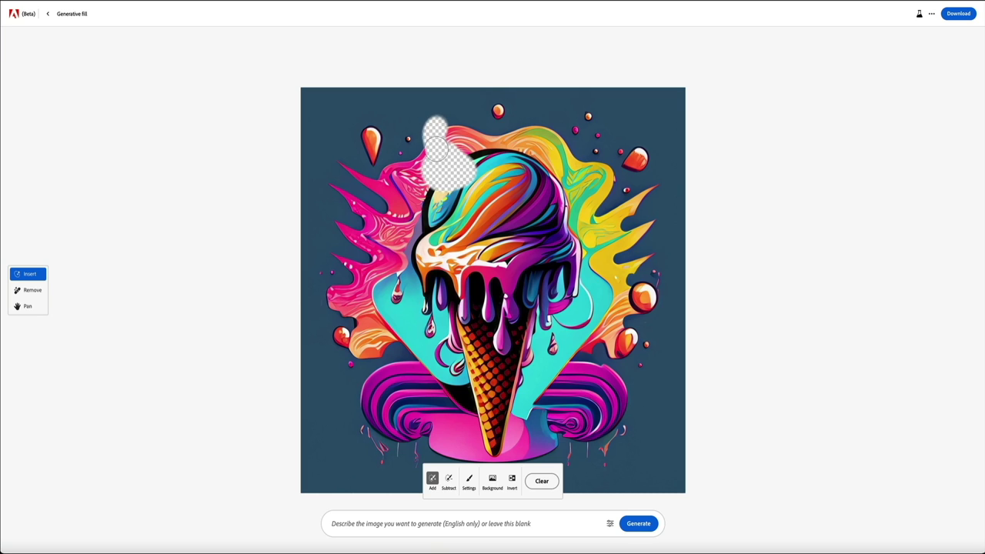
pyautogui.click(364, 524)
pyautogui.write('che')
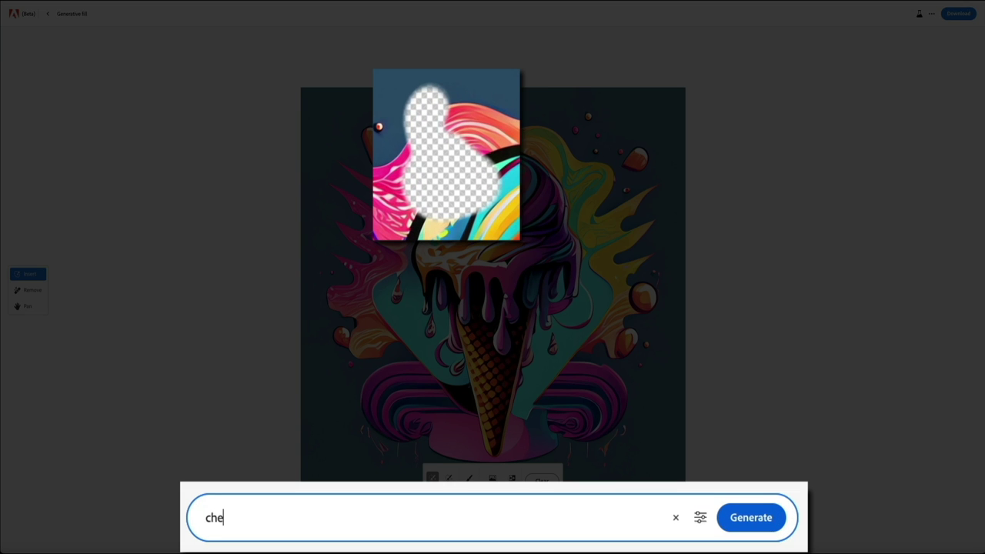
pyautogui.write('rry on top, Psychedelic Art')
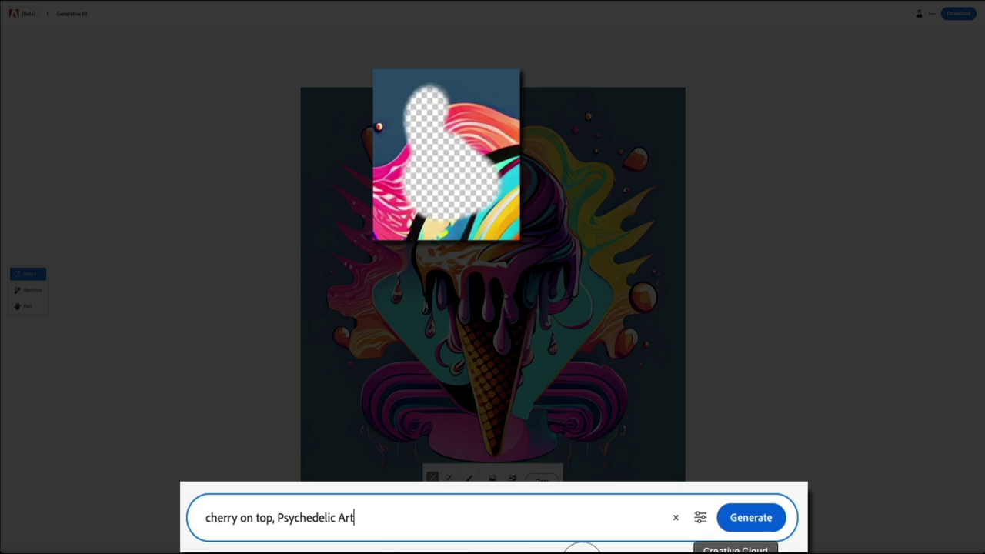
pyautogui.click(758, 530)
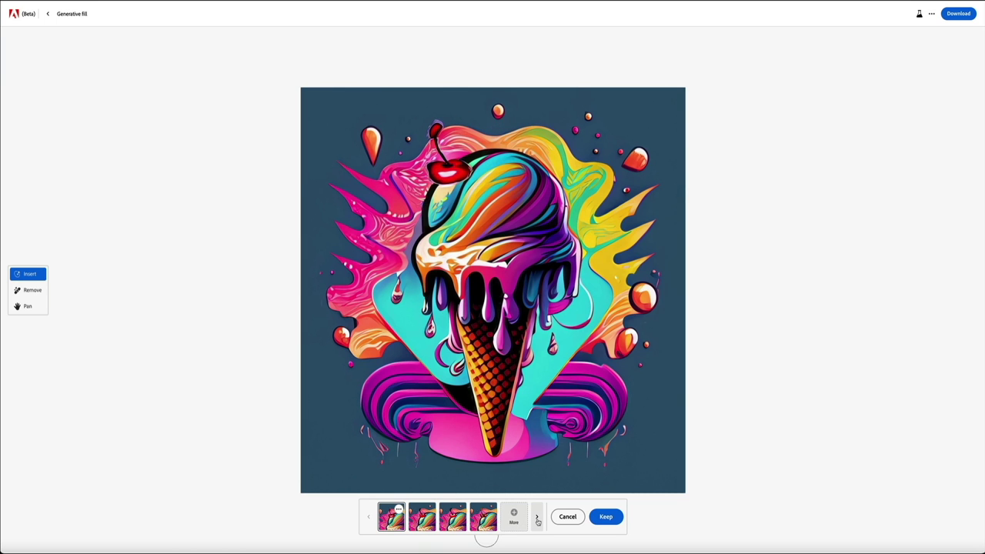
# Step: Compare the first set of cherry variations through to the fourth one
pyautogui.click(537, 522)
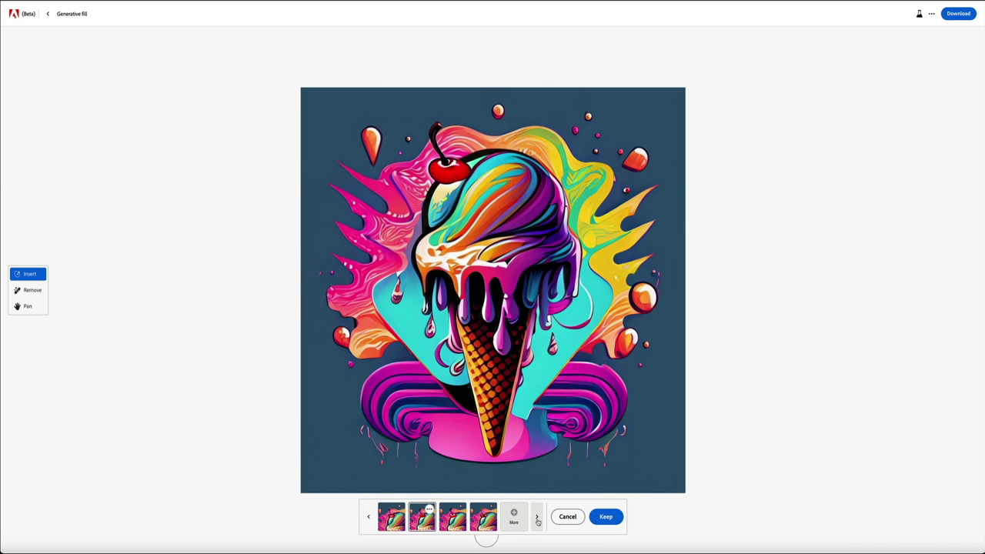
pyautogui.click(538, 522)
pyautogui.click(537, 520)
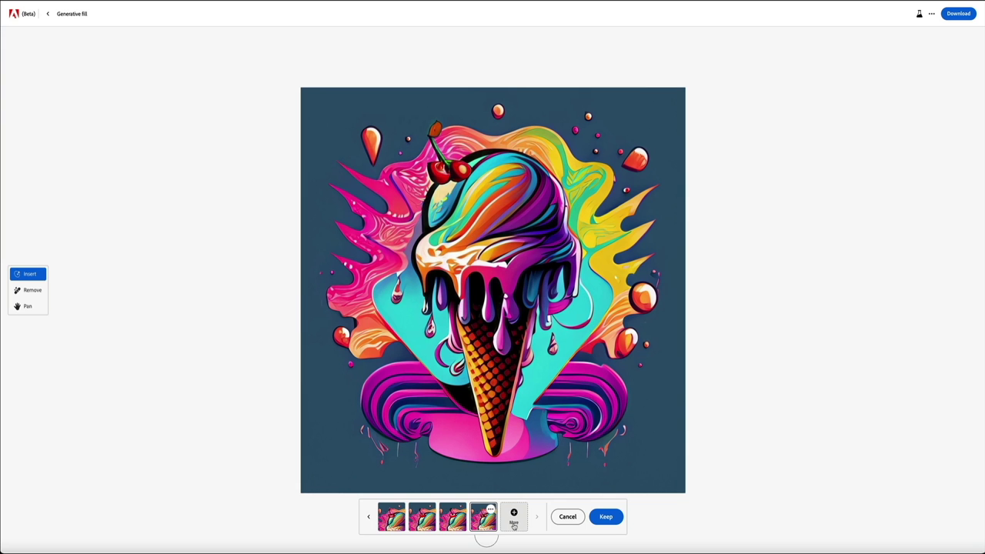
# Step: Generate more cherry variations and step through the new set to its fourth result
pyautogui.click(514, 524)
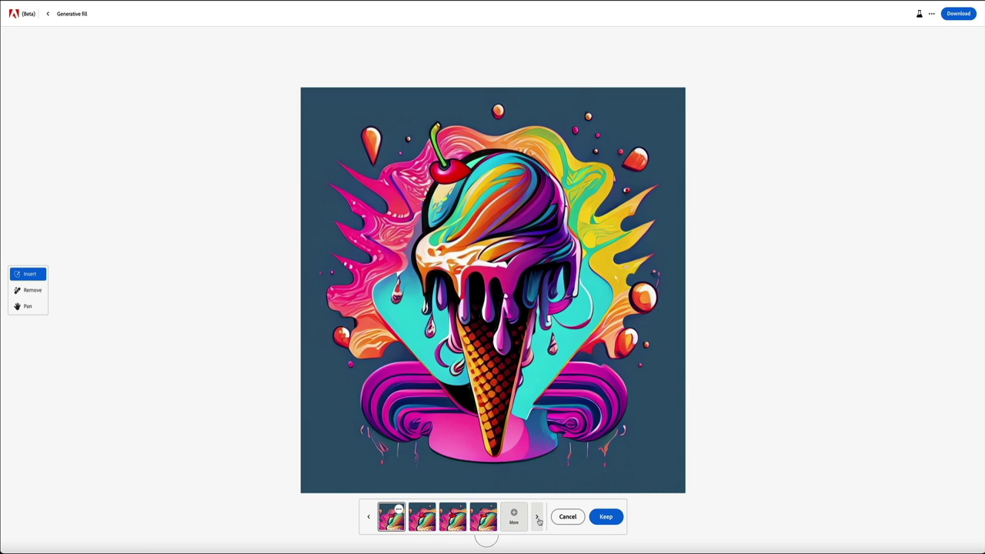
pyautogui.click(539, 521)
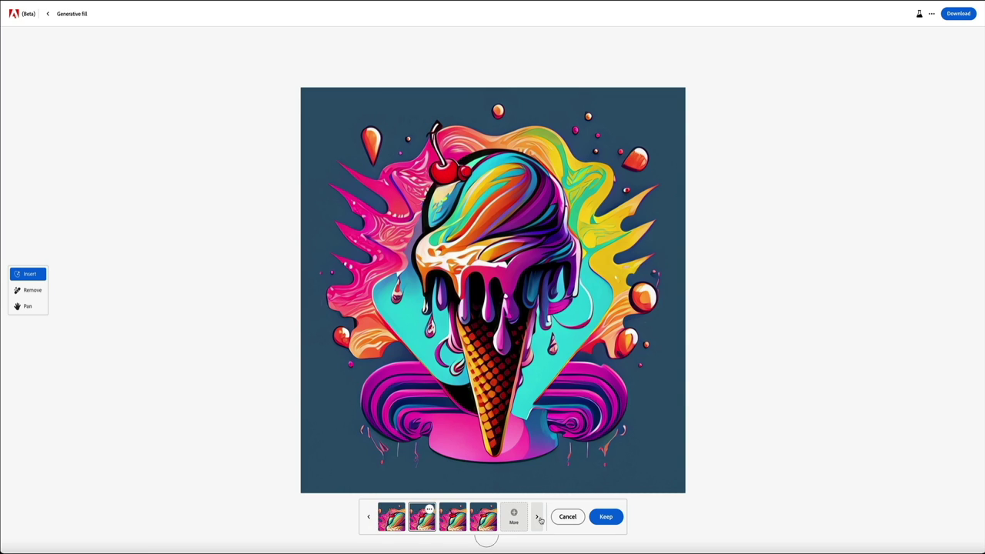
pyautogui.click(539, 521)
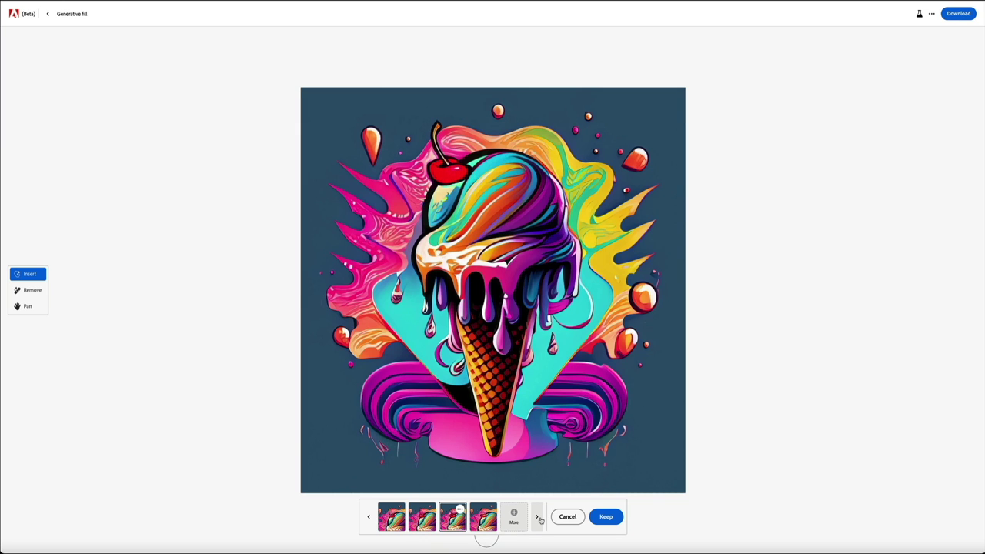
pyautogui.click(540, 521)
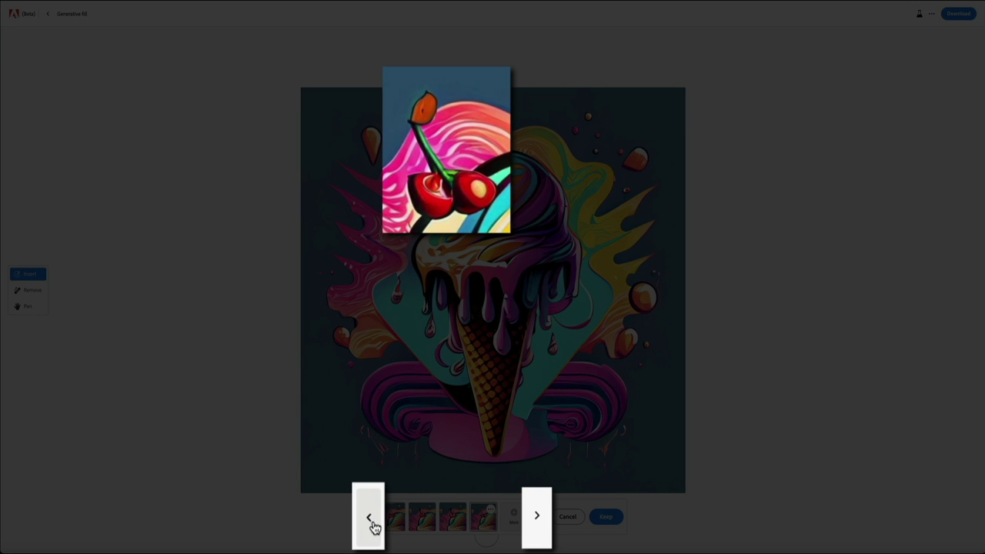
# Step: Step back through the cherry variations, compare the first two, and keep the second one
pyautogui.click(369, 519)
pyautogui.click(369, 519)
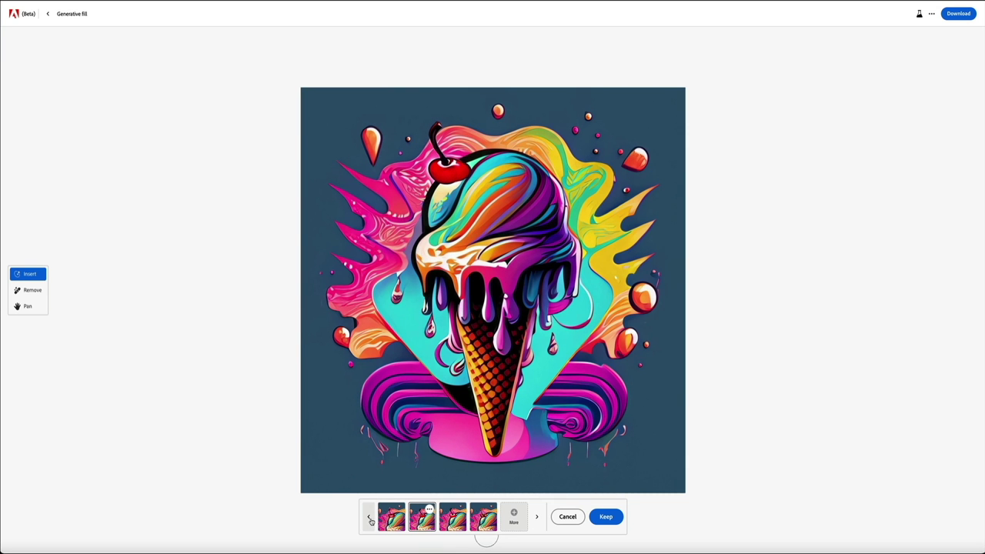
pyautogui.click(370, 521)
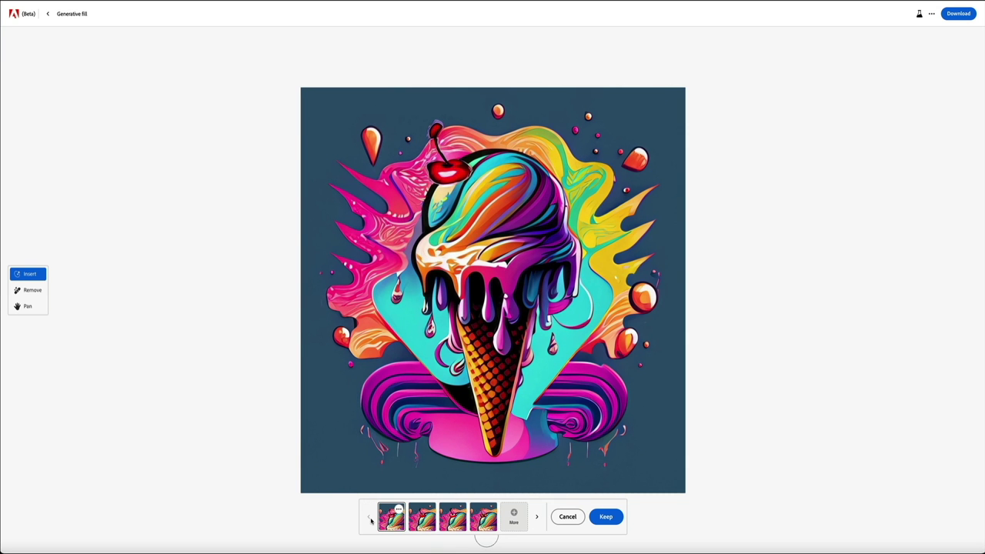
pyautogui.click(539, 521)
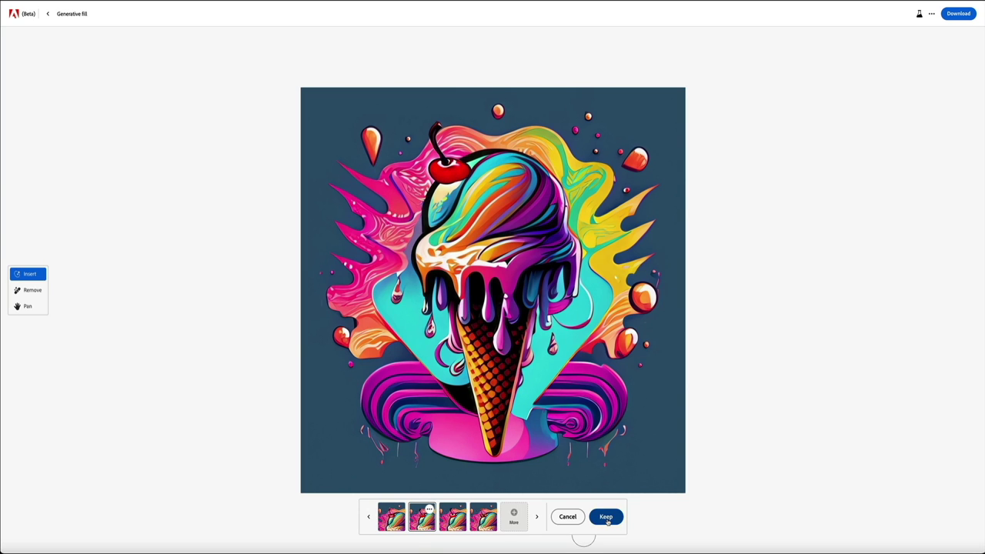
pyautogui.click(607, 523)
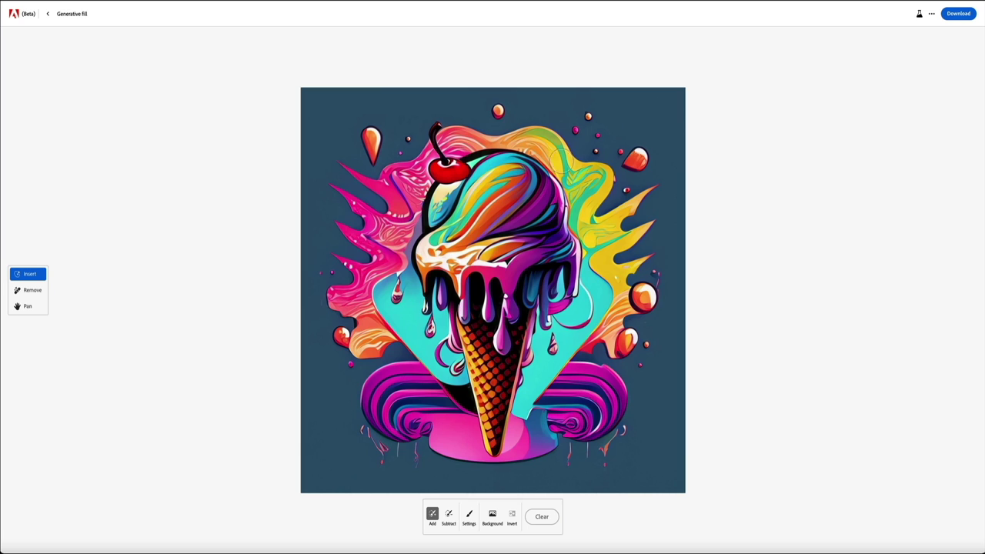
# Step: Brush a bent straw shape from the scoop's upper-right side and generate a fill from "straw sticking out, Psychedelic Art"
pyautogui.click(534, 185)
pyautogui.moveTo(535, 185)
pyautogui.mouseDown()
pyautogui.moveTo(541, 144)
pyautogui.moveTo(576, 129)
pyautogui.mouseUp()
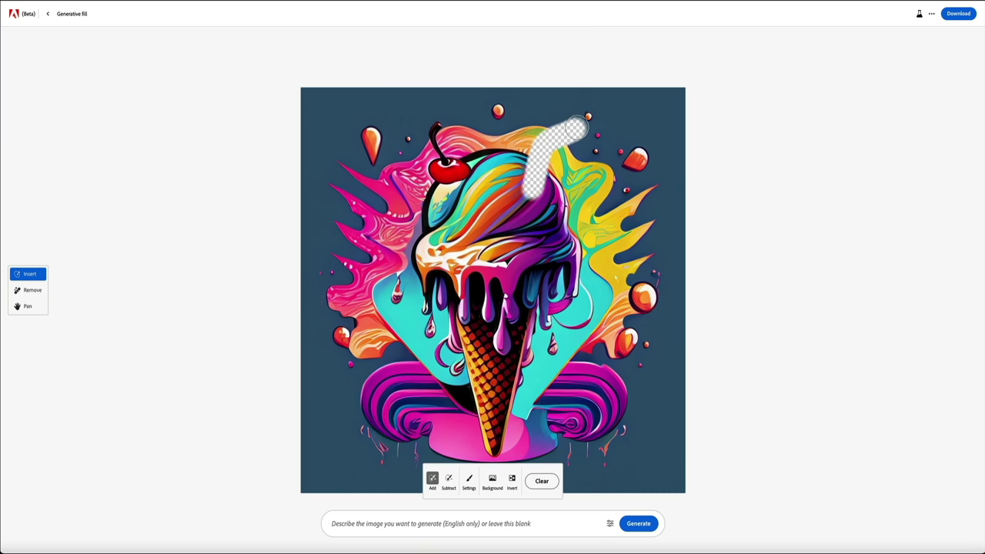
pyautogui.click(367, 524)
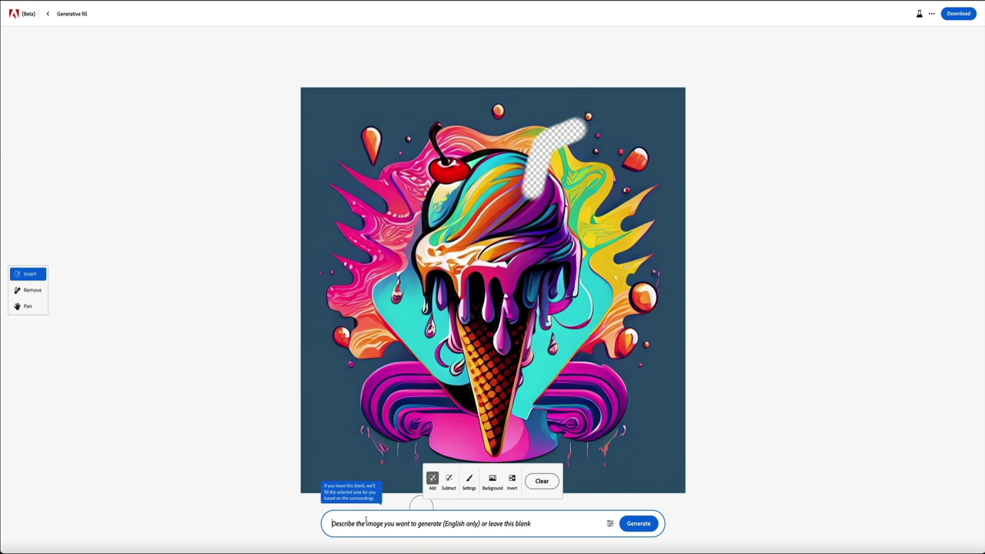
pyautogui.write('straw st')
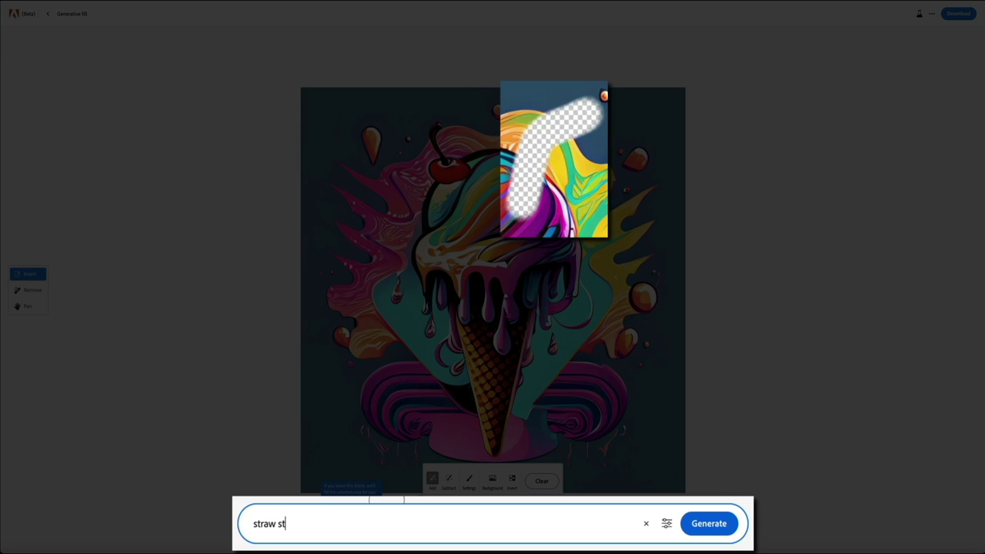
pyautogui.write('icking out,')
pyautogui.write('Psychedelic Art')
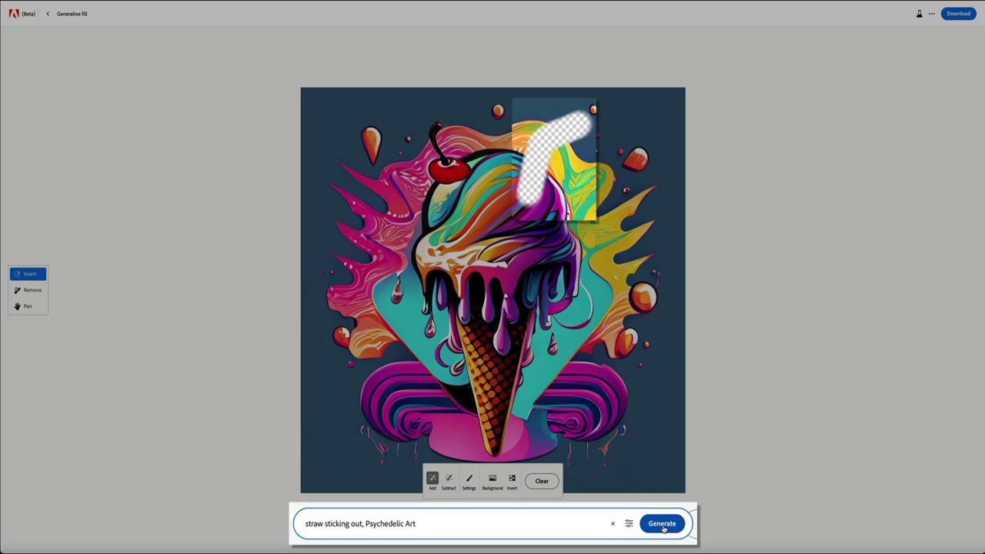
pyautogui.click(669, 523)
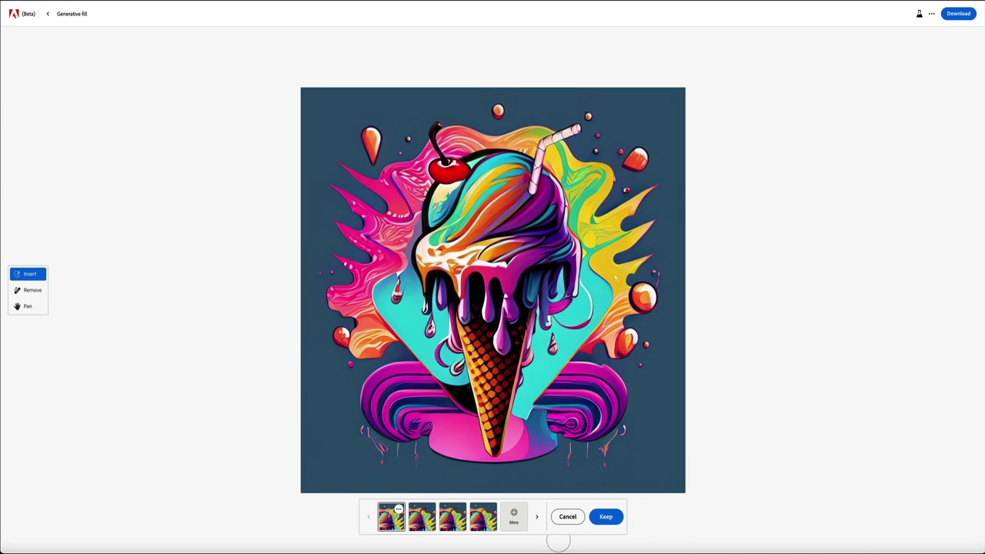
# Step: Compare the straw variations and keep the first one, the pale striped straw
pyautogui.click(538, 520)
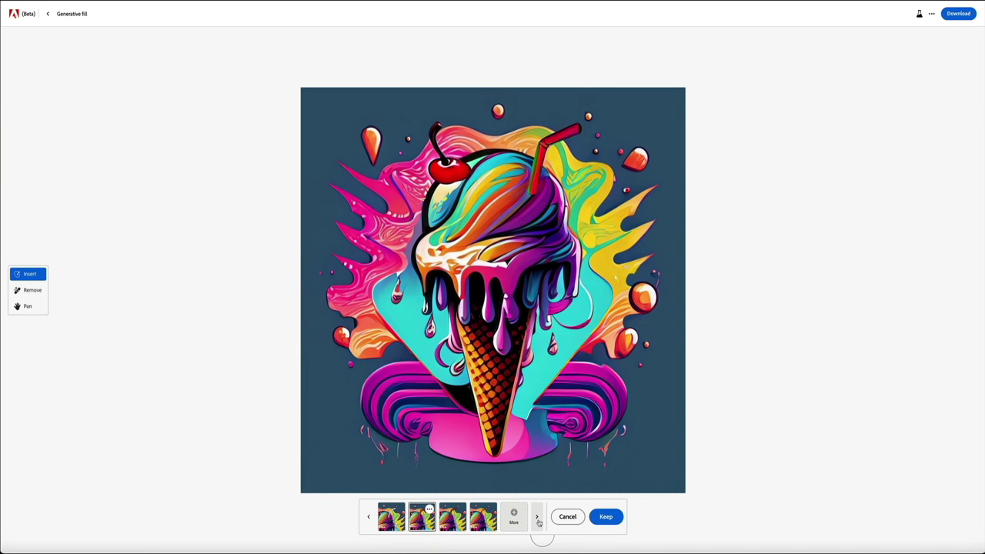
pyautogui.click(539, 520)
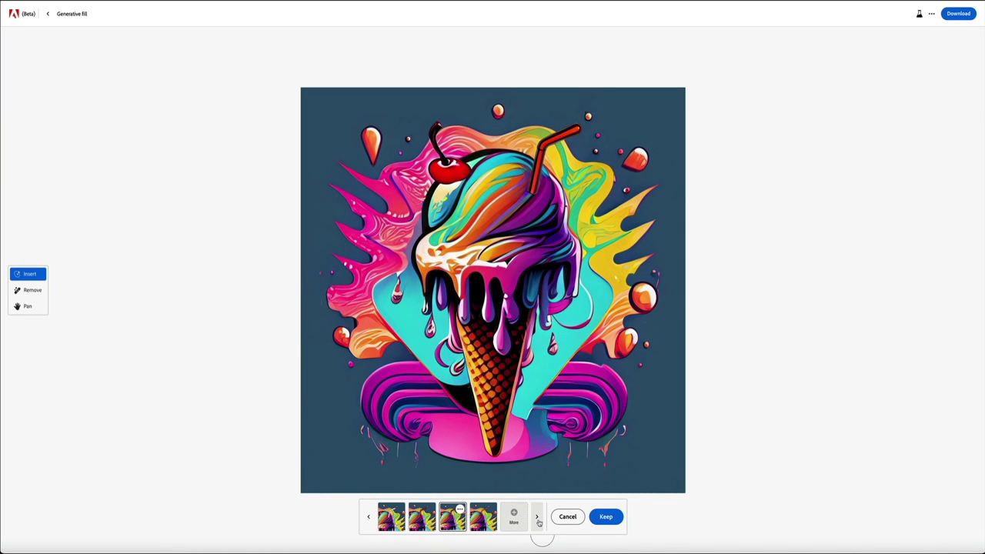
pyautogui.click(538, 520)
pyautogui.click(538, 521)
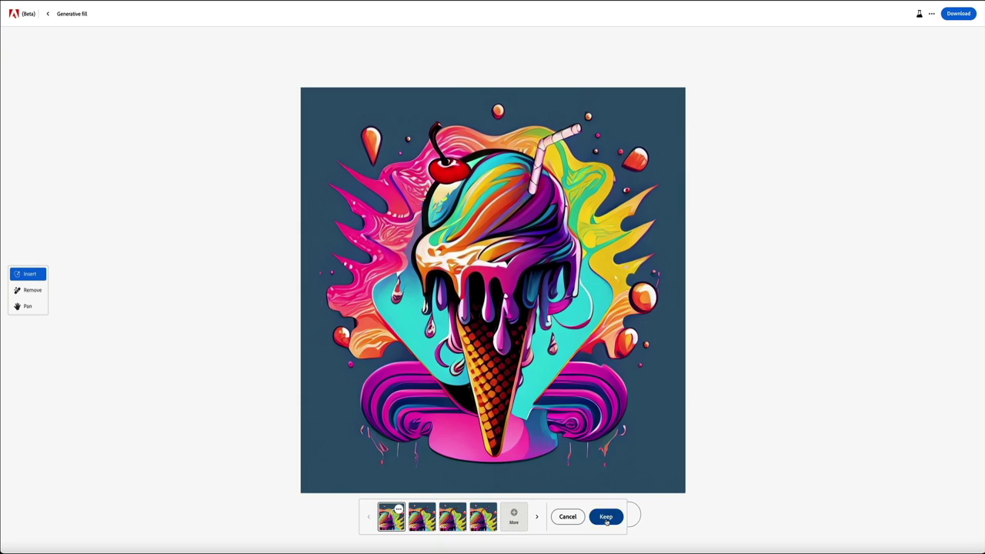
pyautogui.click(605, 517)
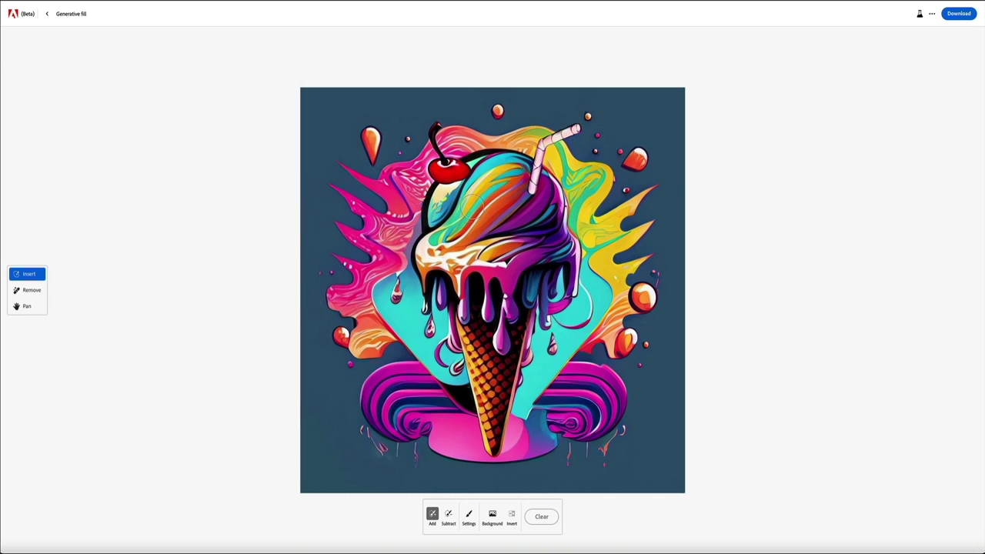
# Step: Brush a round spot in the middle of the scoop and restore it with the Subtract brush
pyautogui.click(501, 208)
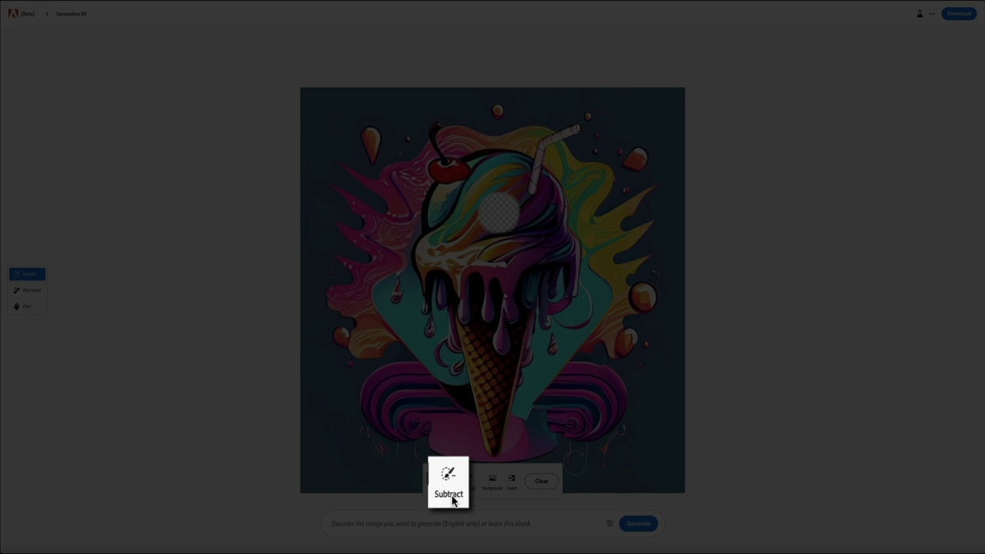
pyautogui.click(452, 498)
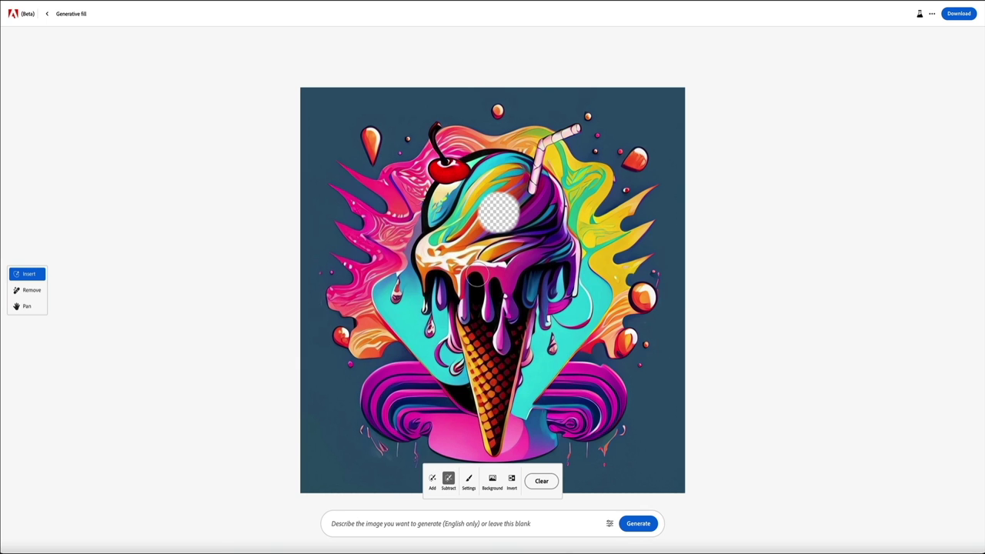
pyautogui.moveTo(499, 218)
pyautogui.mouseDown()
pyautogui.moveTo(493, 225)
pyautogui.moveTo(485, 209)
pyautogui.moveTo(500, 199)
pyautogui.moveTo(513, 208)
pyautogui.moveTo(496, 209)
pyautogui.mouseUp()
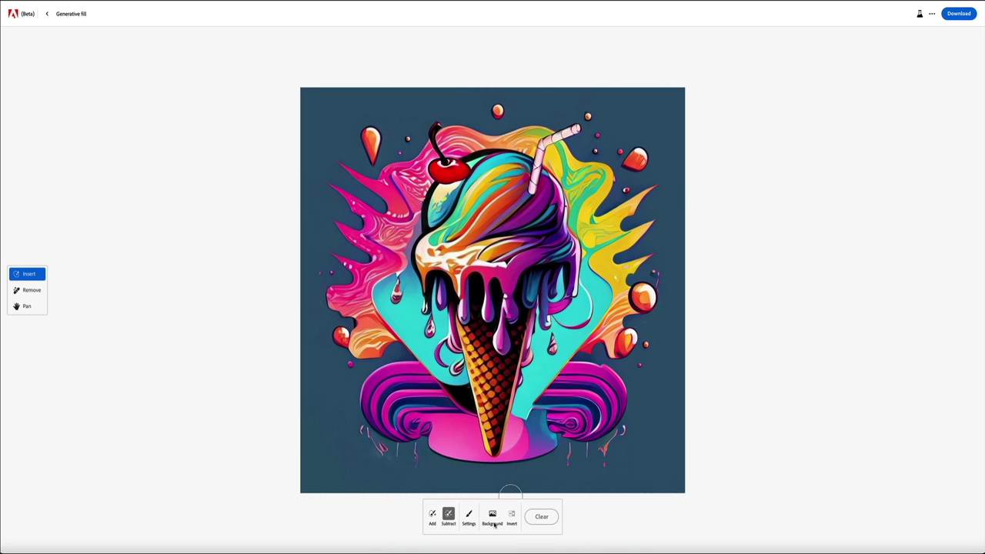
# Step: Mask out the image background, invert the mask, and invert it back to the background
pyautogui.click(492, 517)
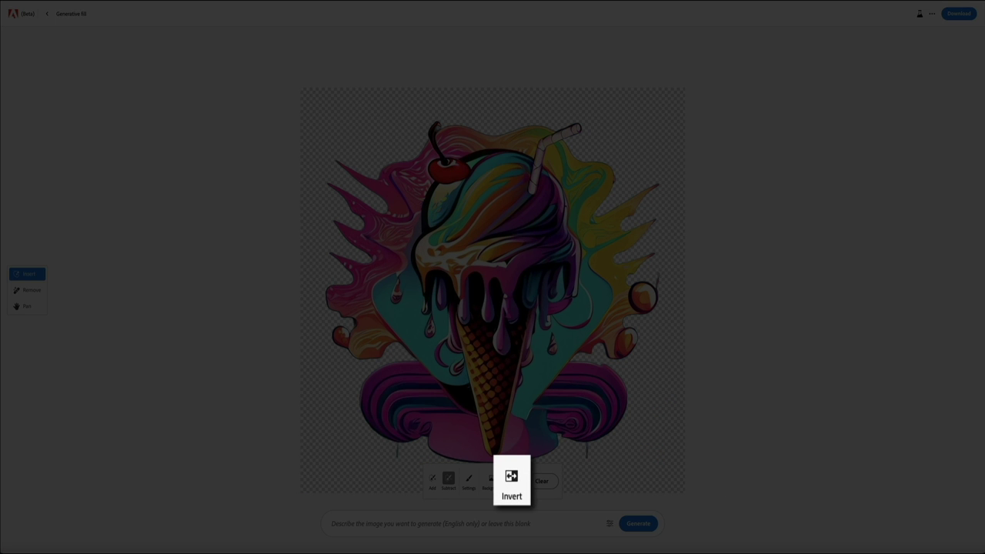
pyautogui.click(512, 480)
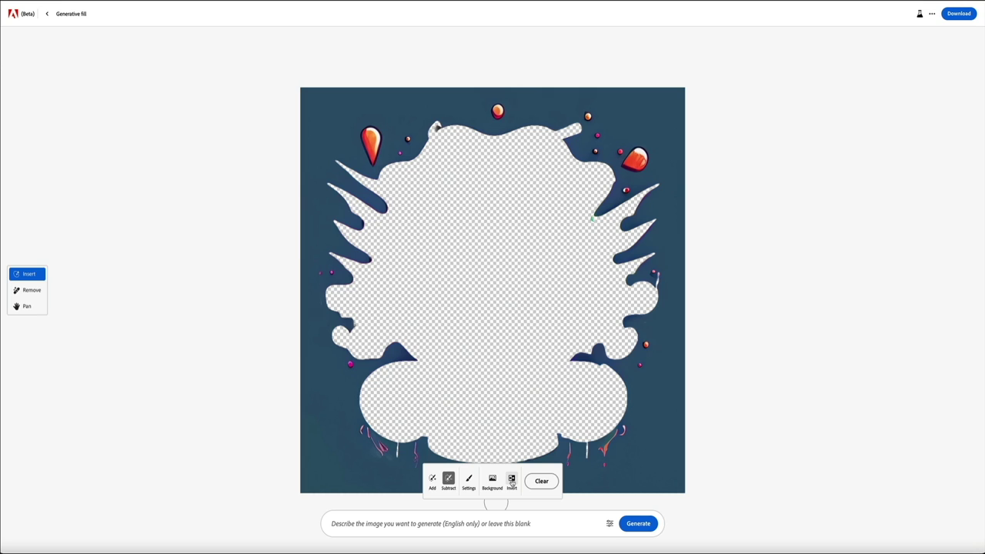
pyautogui.click(512, 480)
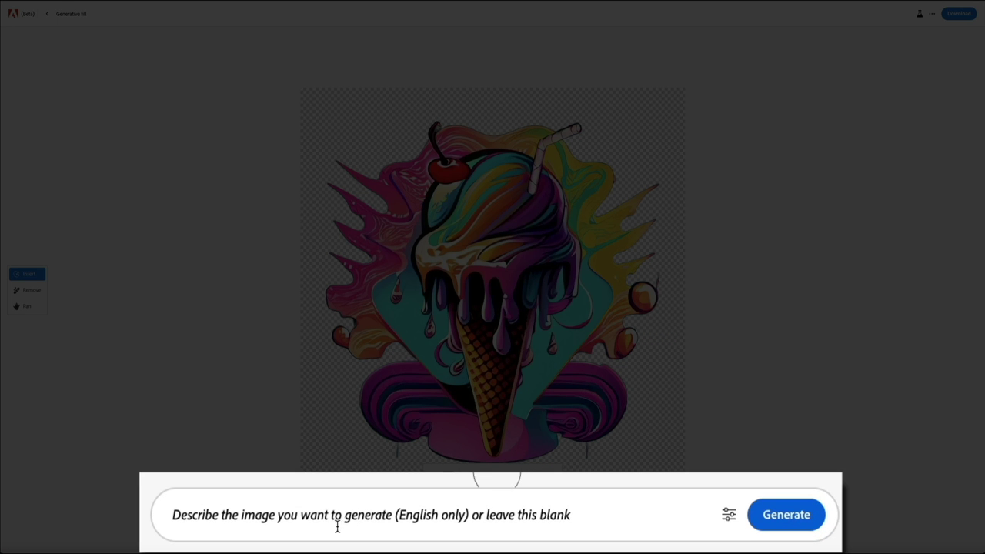
# Step: Generate a new background fill from the prompt "blurry iridescent organic shapes"
pyautogui.click(408, 524)
pyautogui.write('blurry iridescent organic shapes')
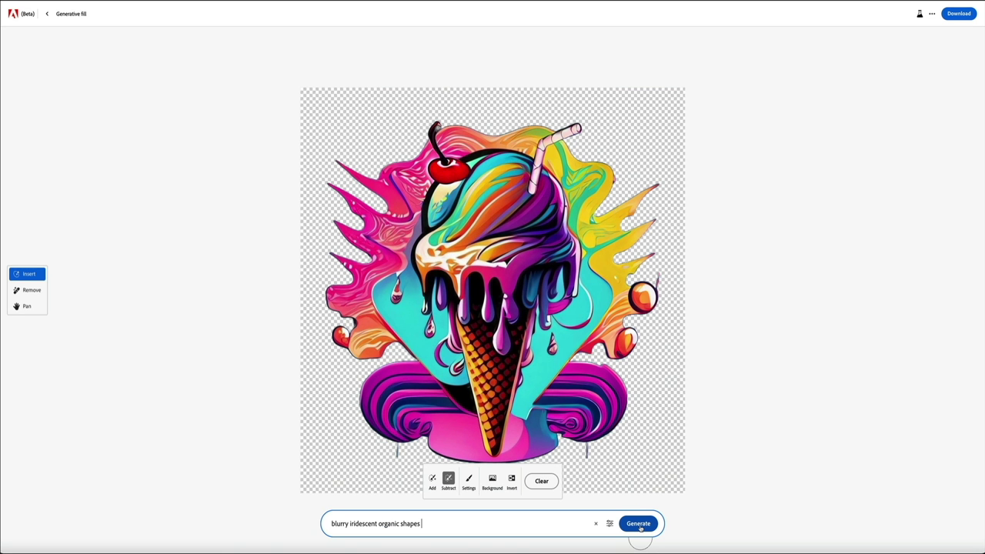
pyautogui.click(639, 525)
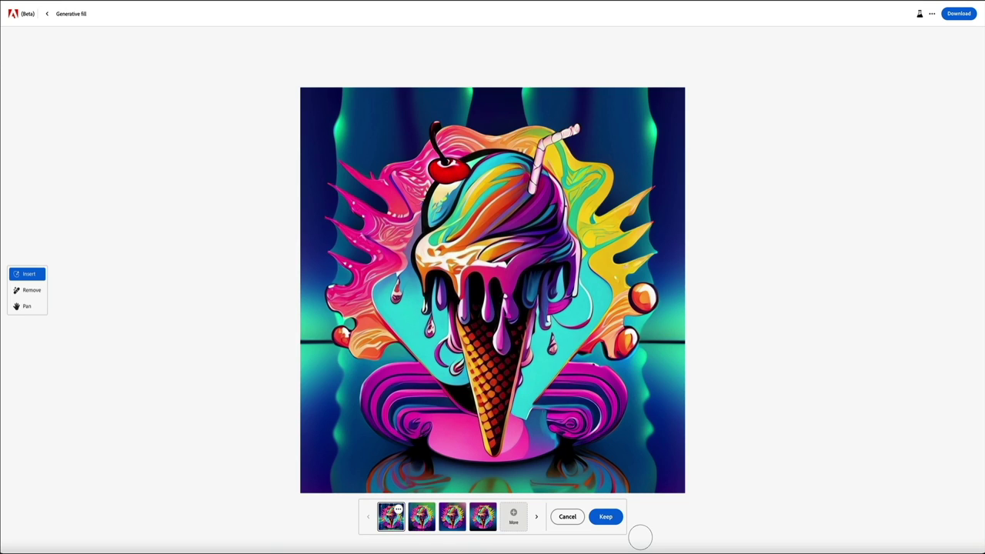
# Step: Compare the generated backgrounds through to the fourth one, discard them, and clear the background mask
pyautogui.click(538, 519)
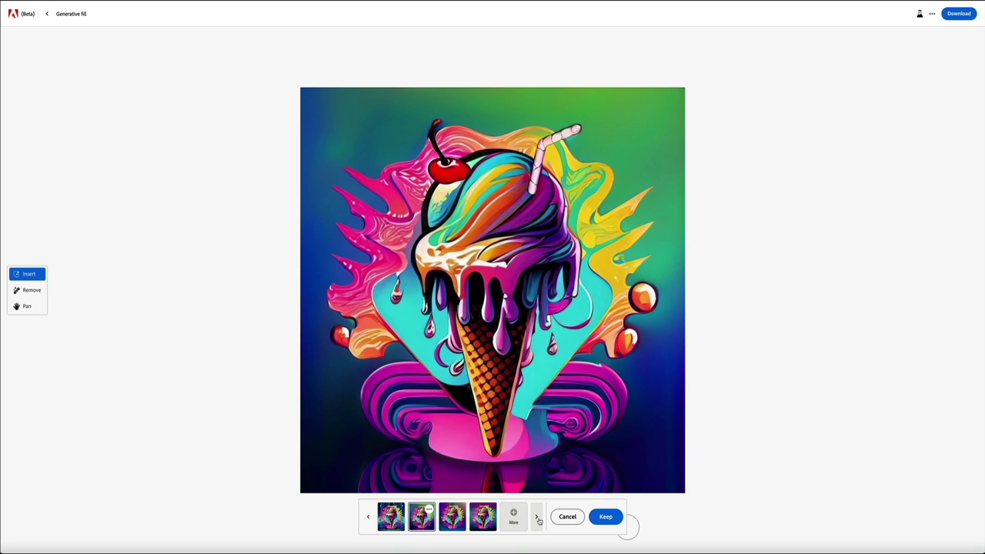
pyautogui.click(537, 519)
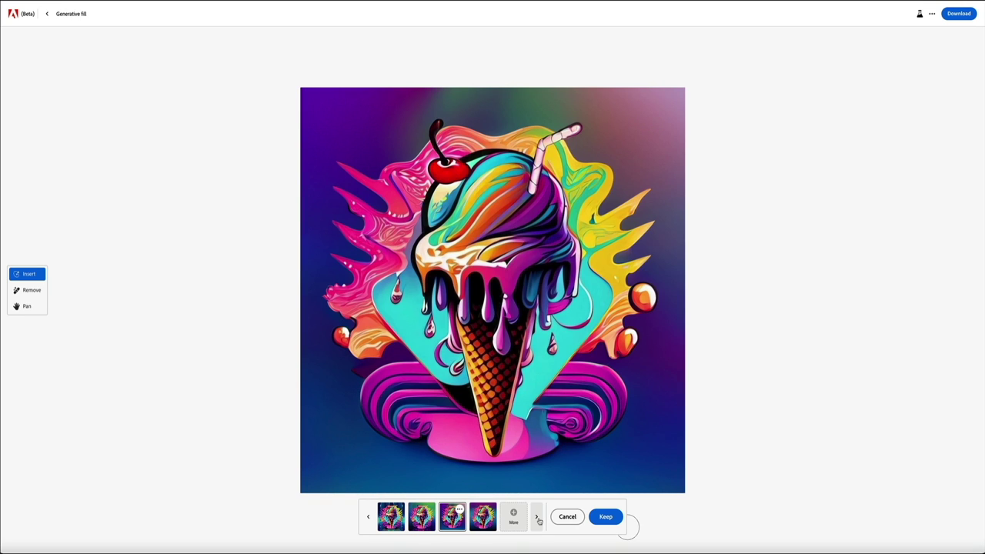
pyautogui.click(538, 520)
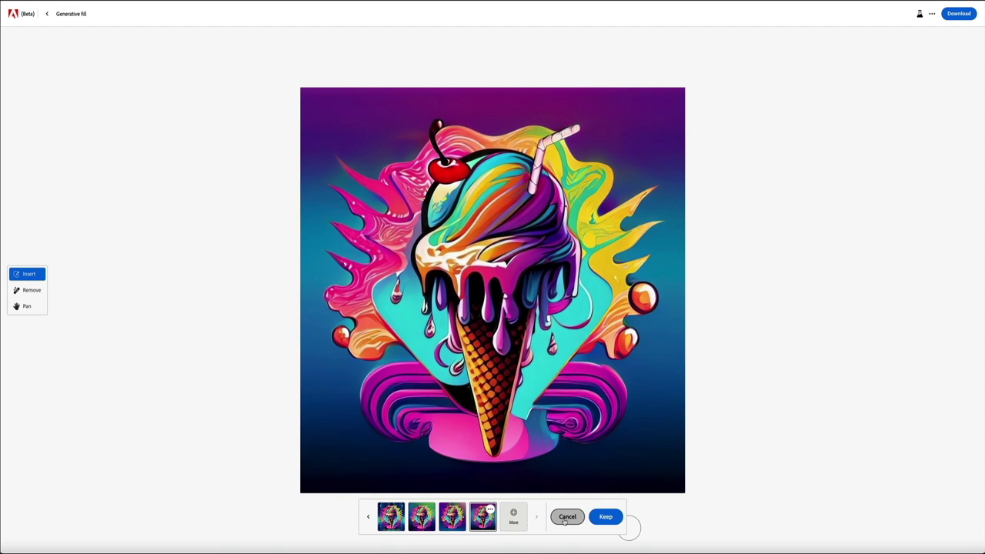
pyautogui.click(565, 528)
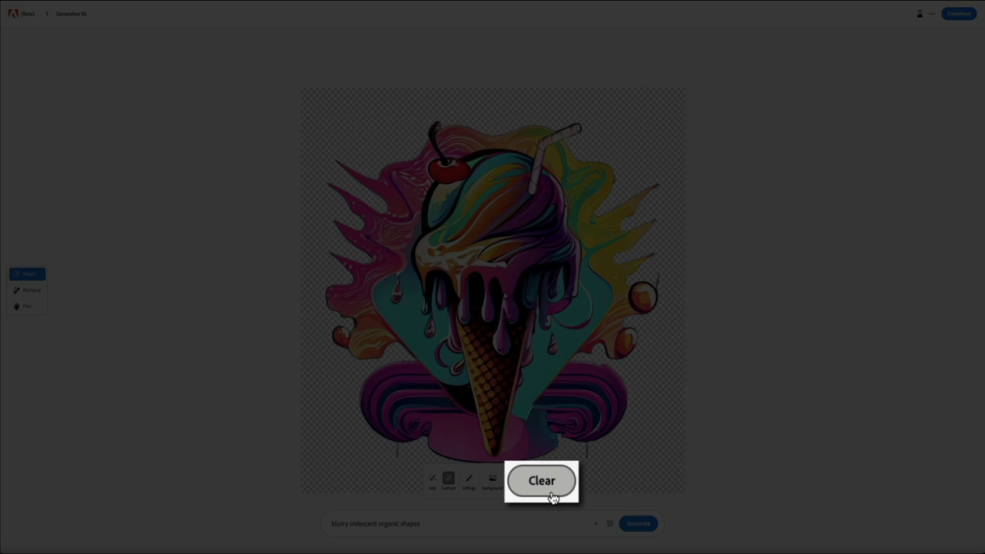
pyautogui.click(547, 516)
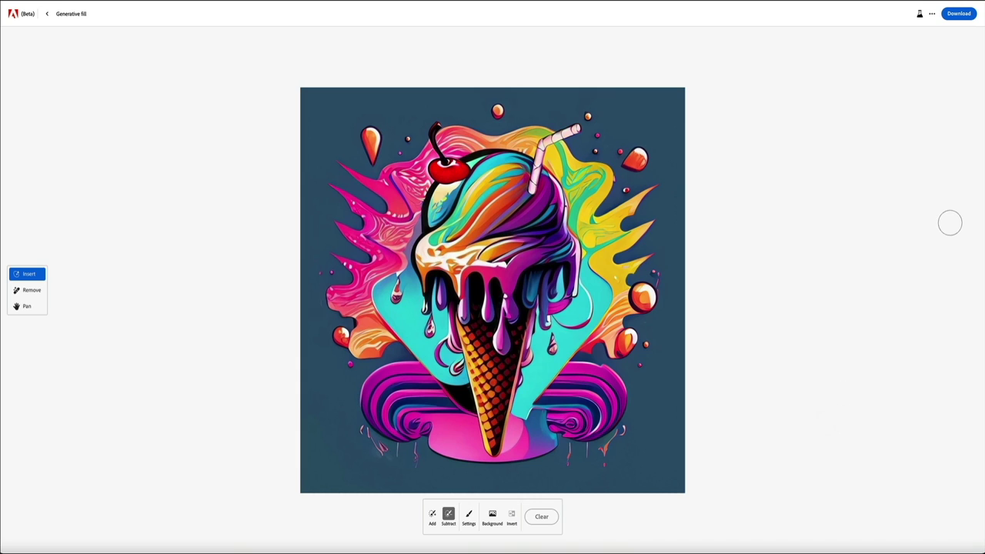
# Step: Download the finished ice cream image, accepting the inclusion of Content Credentials
pyautogui.press('alt')
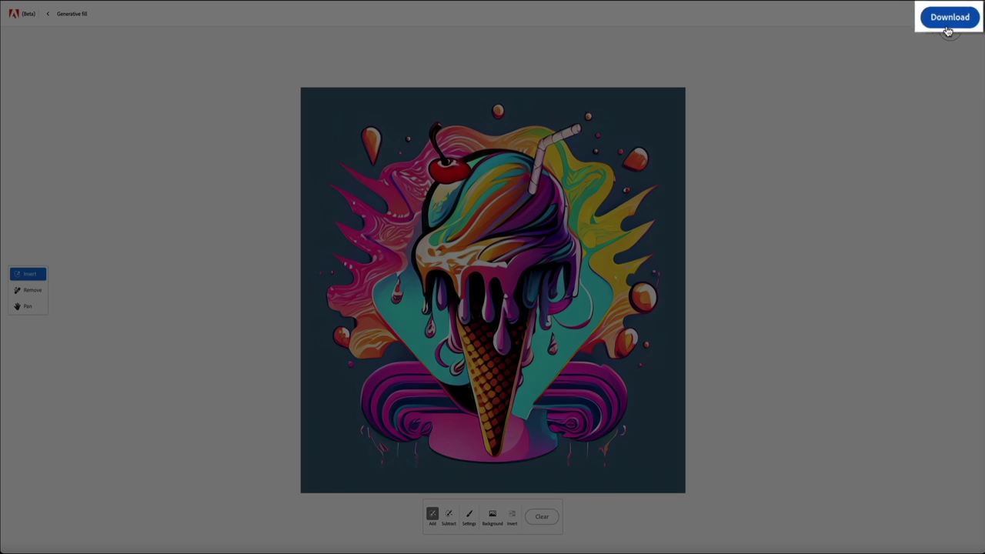
pyautogui.click(956, 14)
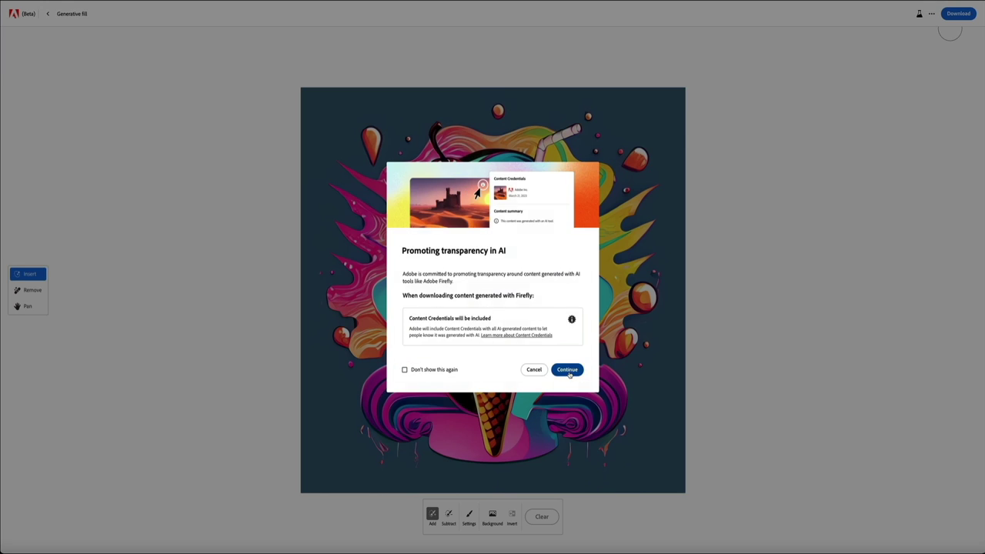
pyautogui.click(568, 372)
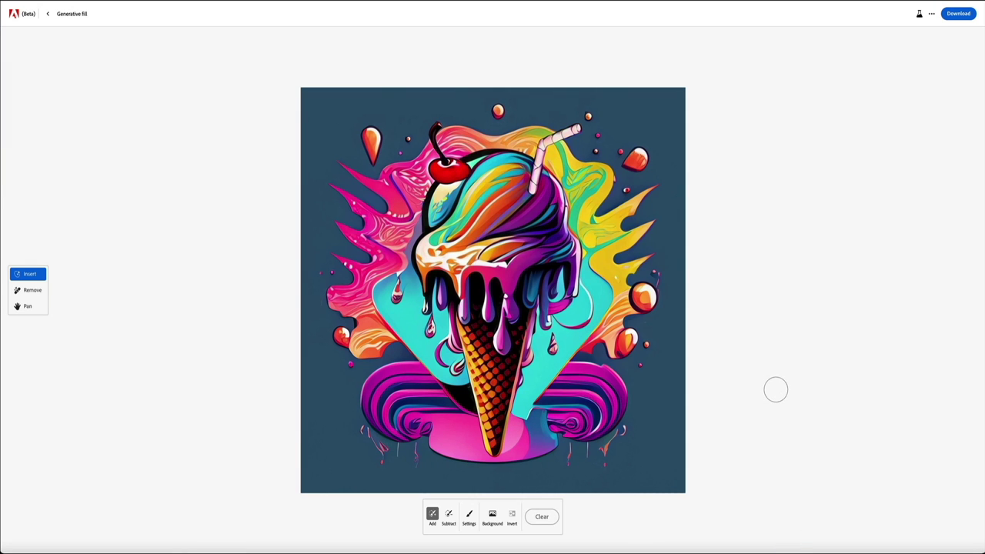
# Step: Switch to Photoshop (Beta) and open "Firefly Inpaint 20230530160232.png" from Downloads as a Smart Object
pyautogui.press('alt')
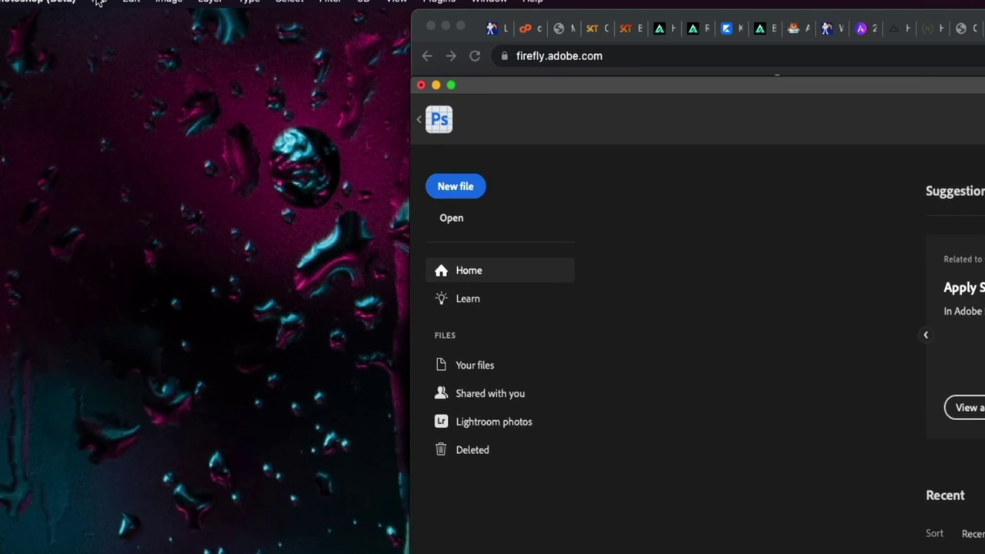
pyautogui.click(164, 10)
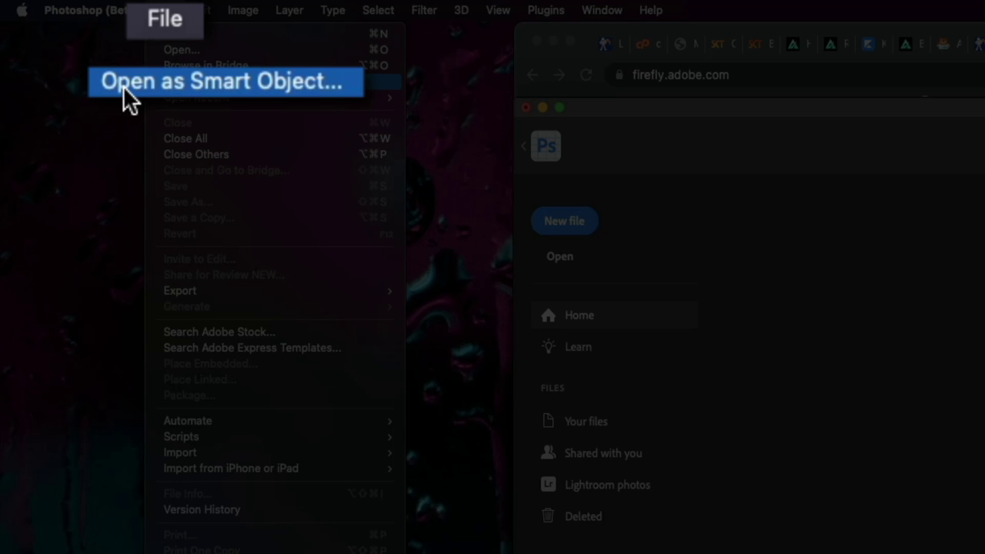
pyautogui.click(154, 82)
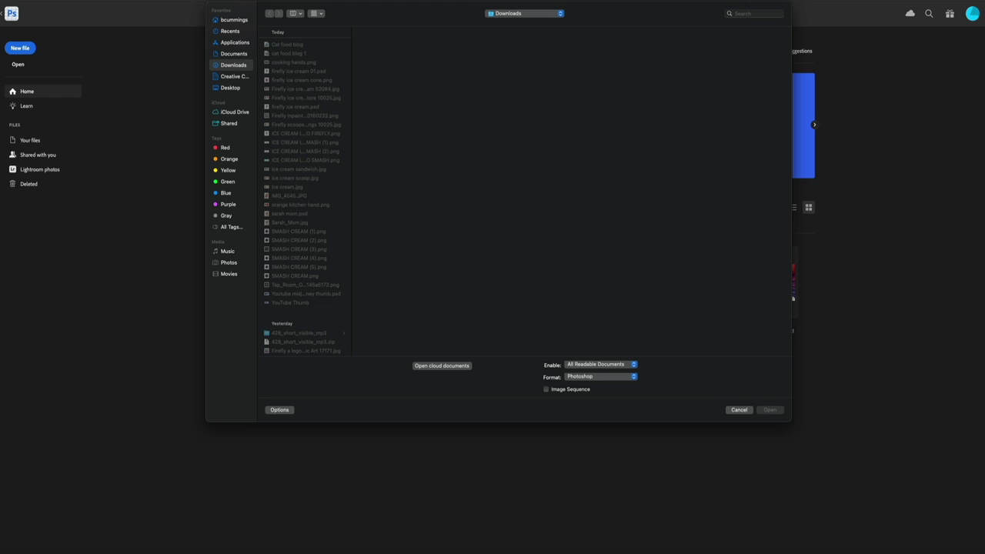
pyautogui.click(313, 126)
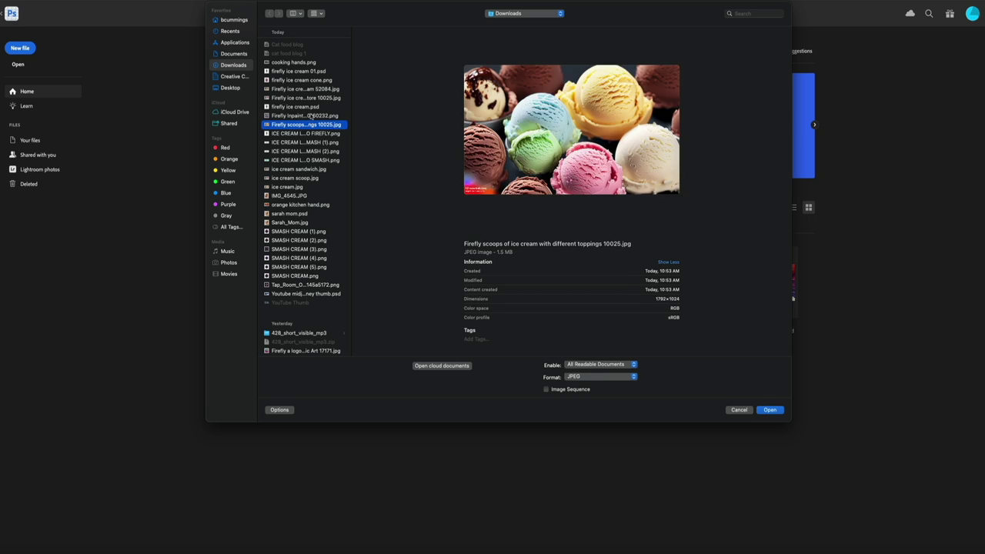
pyautogui.doubleClick(311, 115)
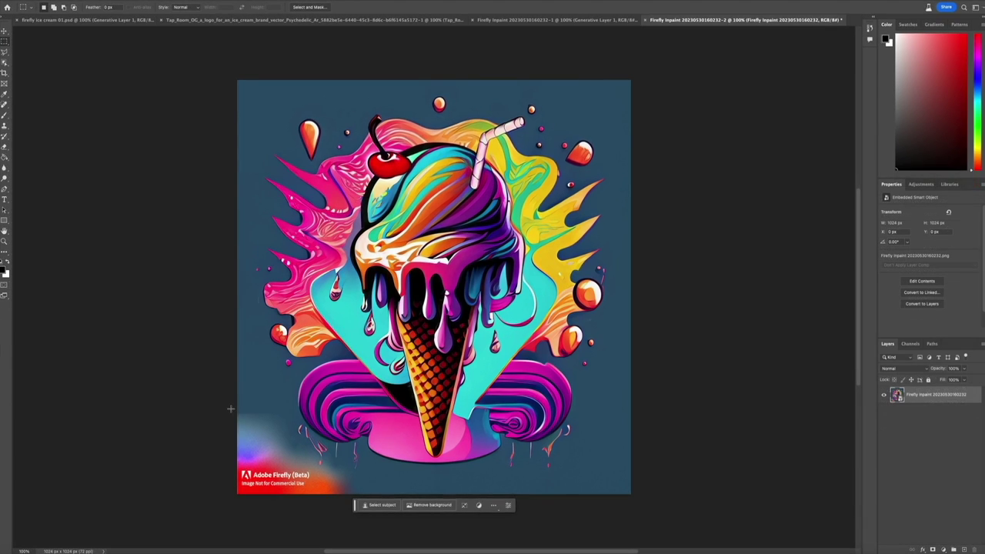
# Step: Select the Adobe Firefly watermark corner of the image and replace it using Generative Fill with a blank prompt
pyautogui.moveTo(239, 406); pyautogui.dragTo(331, 481)
pyautogui.moveTo(361, 524); pyautogui.dragTo(408, 543)
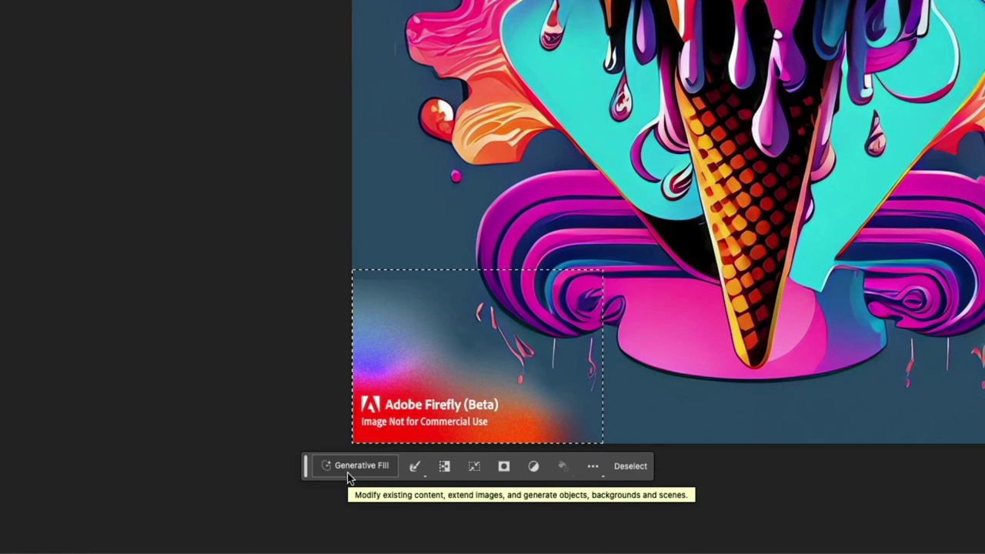
pyautogui.click(347, 471)
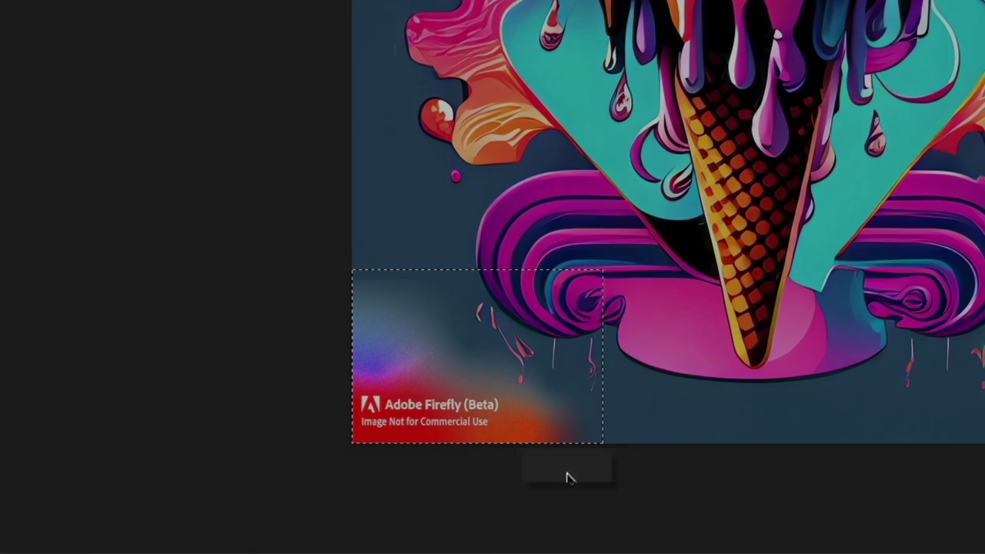
pyautogui.click(567, 476)
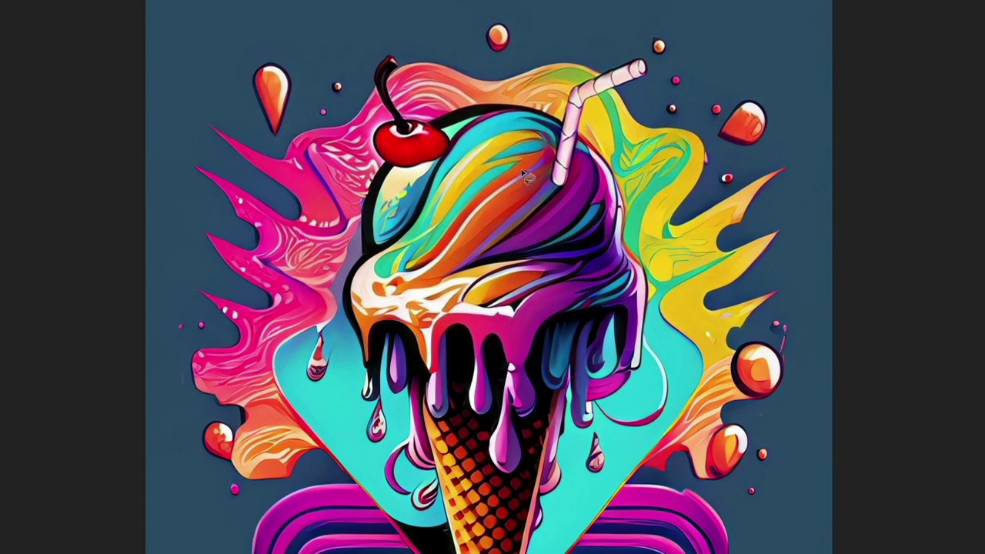
# Step: Lasso an oval area on the ice cream scoop below the straw and generate a fill from "eye ball, Psychedelic Art"
pyautogui.moveTo(522, 168)
pyautogui.mouseDown()
pyautogui.moveTo(475, 167)
pyautogui.moveTo(450, 185)
pyautogui.moveTo(440, 201)
pyautogui.moveTo(462, 238)
pyautogui.moveTo(480, 248)
pyautogui.moveTo(519, 240)
pyautogui.moveTo(542, 224)
pyautogui.moveTo(523, 169)
pyautogui.mouseUp()
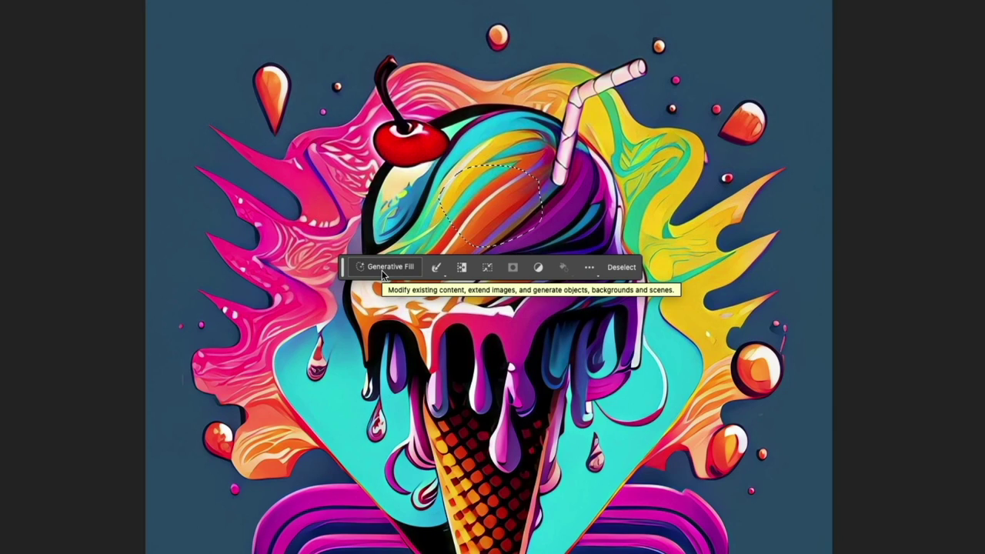
pyautogui.click(381, 268)
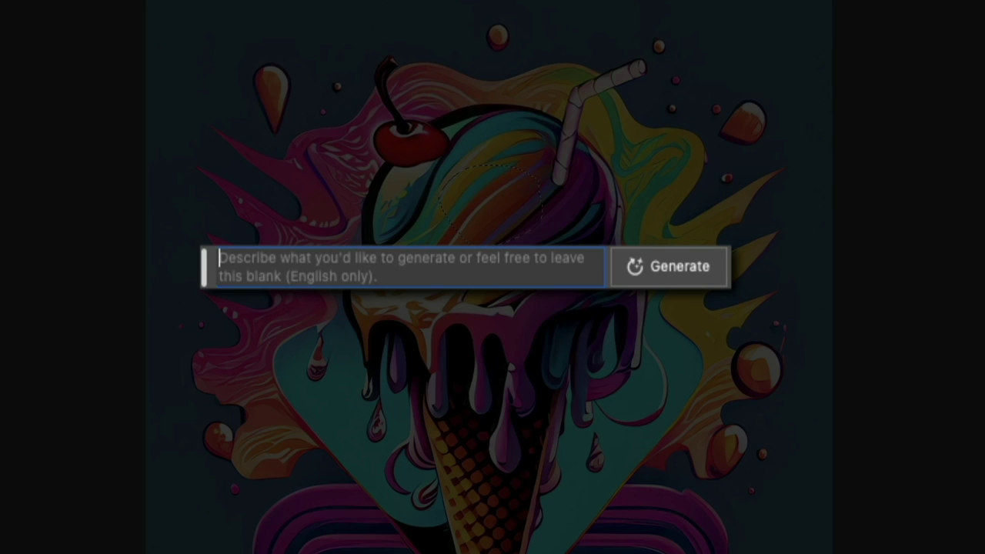
pyautogui.write('eye ball,')
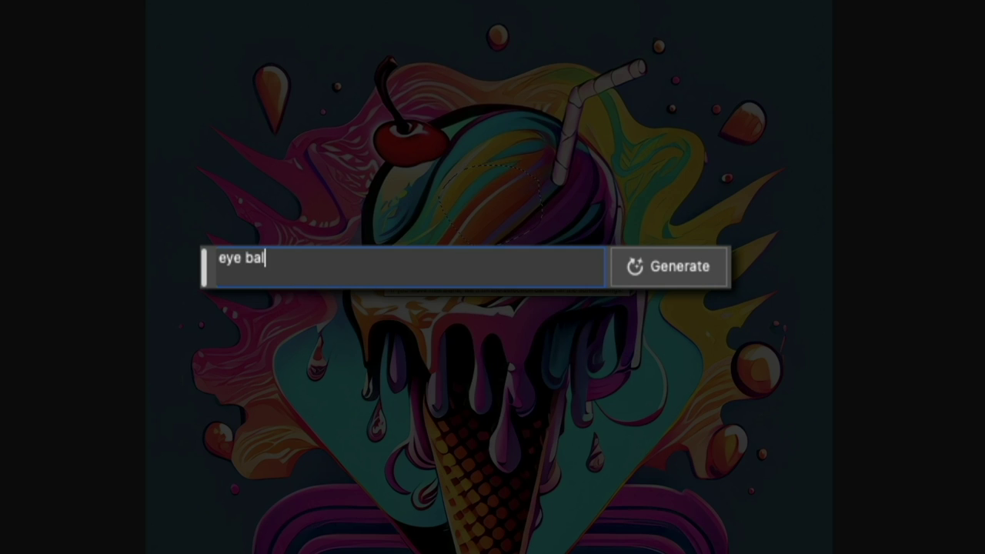
pyautogui.write(' Psychedelic Art')
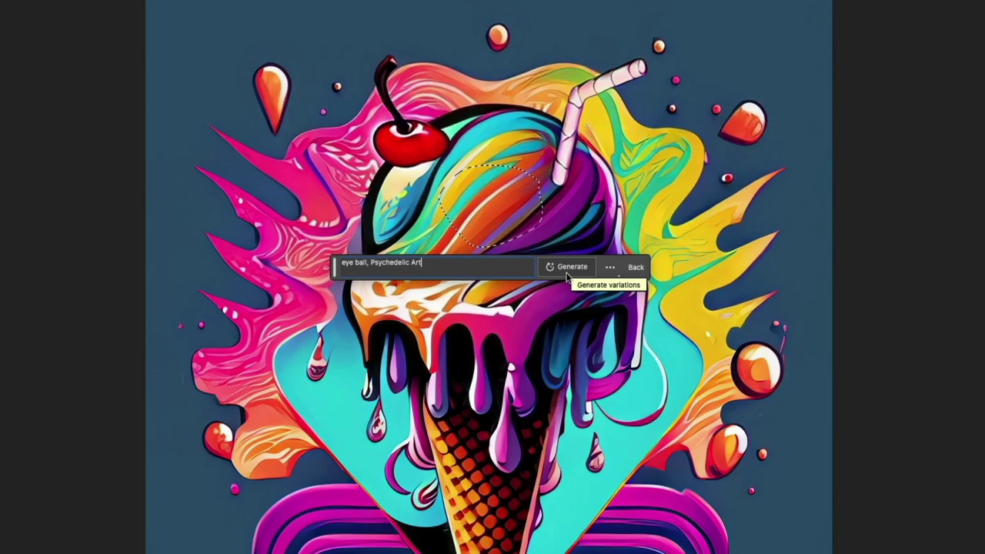
pyautogui.click(566, 272)
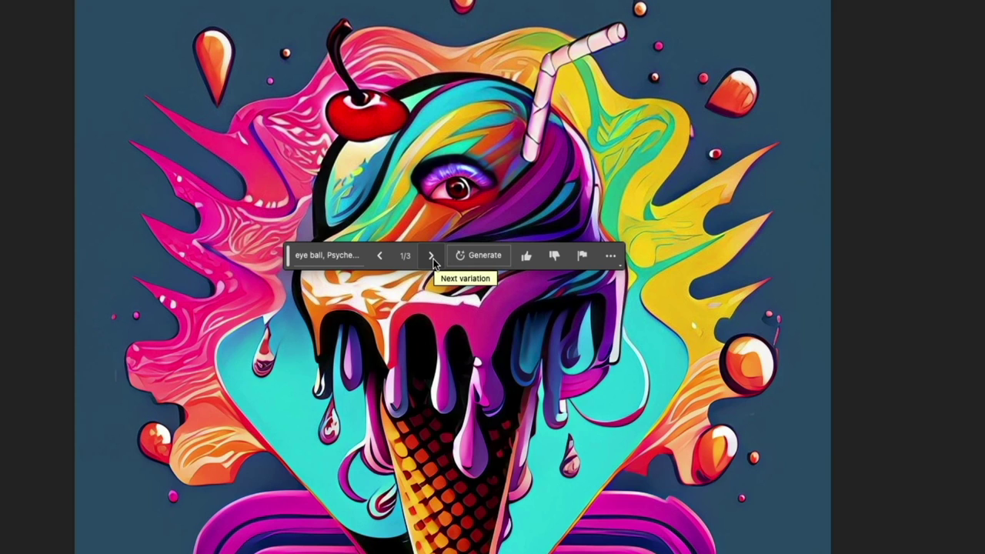
# Step: Cycle through the three eyeball variations and generate another set from the same prompt
pyautogui.click(432, 257)
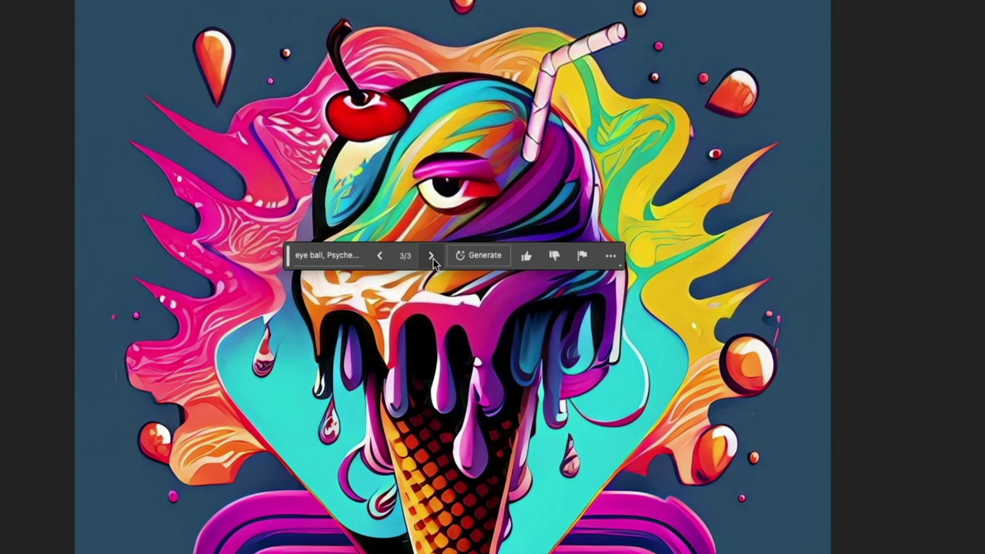
pyautogui.click(433, 259)
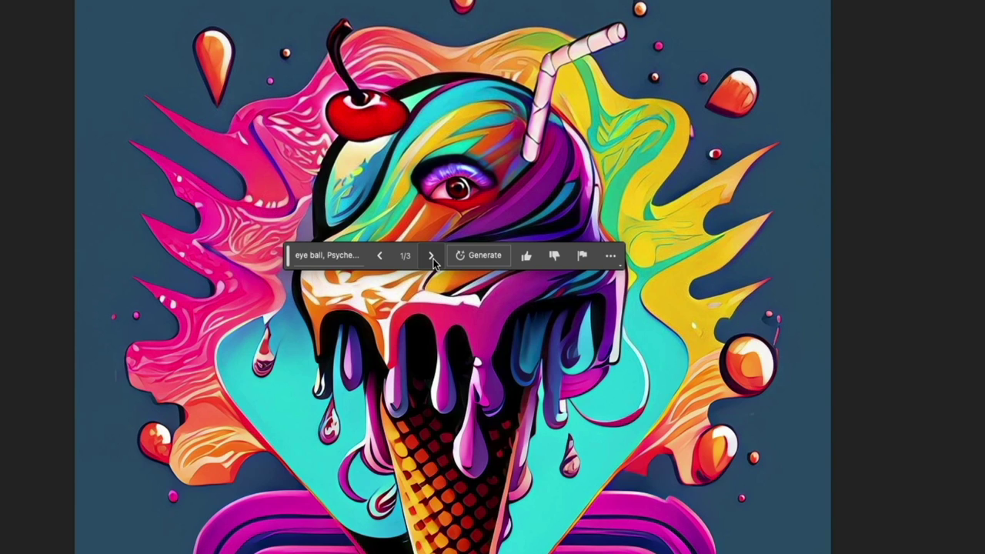
pyautogui.click(433, 259)
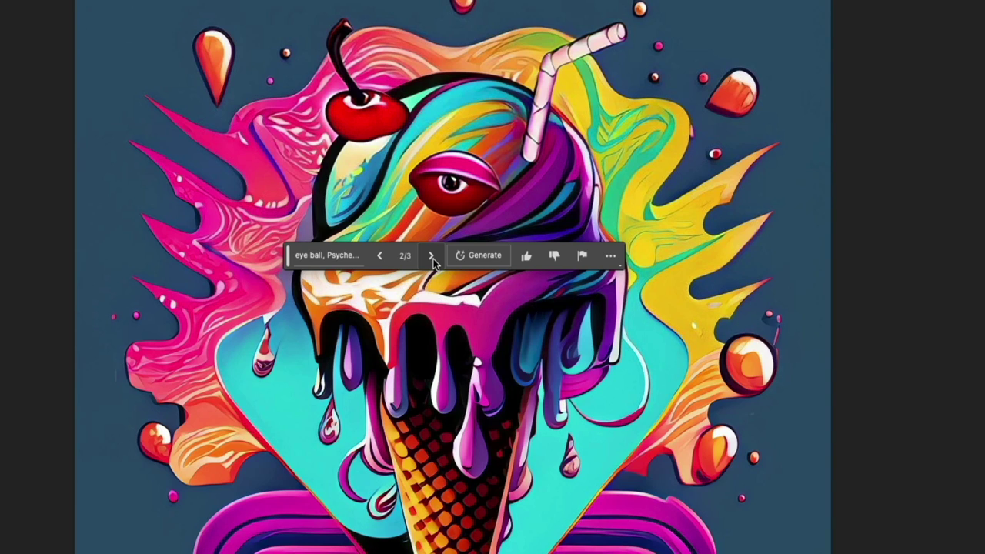
pyautogui.click(433, 259)
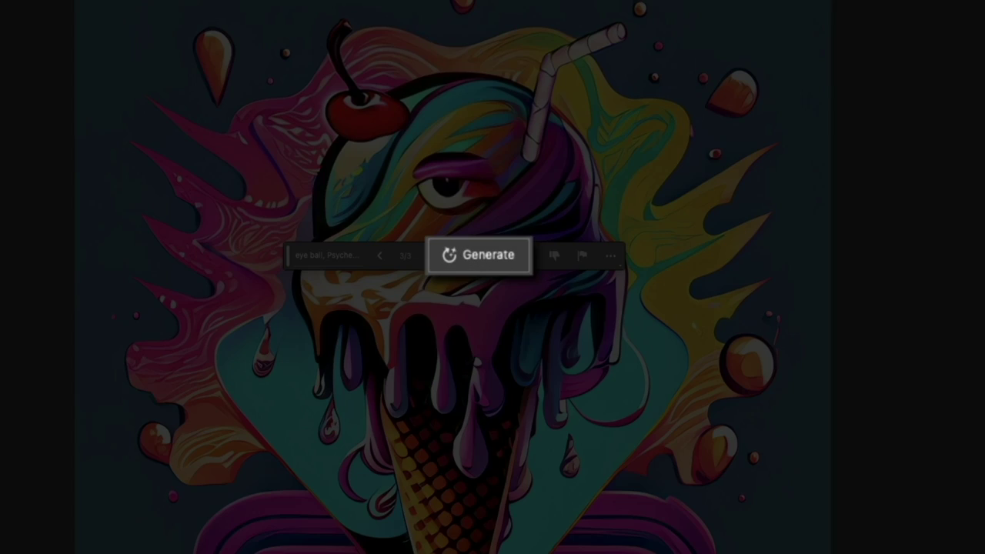
pyautogui.click(477, 265)
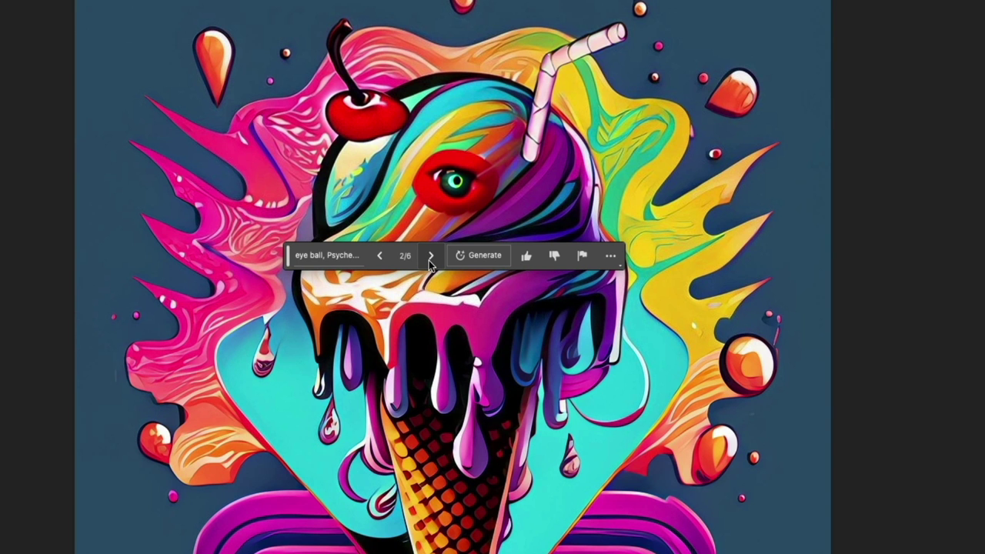
# Step: Compare all six eyeball variations and choose the fourth one, the eye with purple eye shadow
pyautogui.click(431, 256)
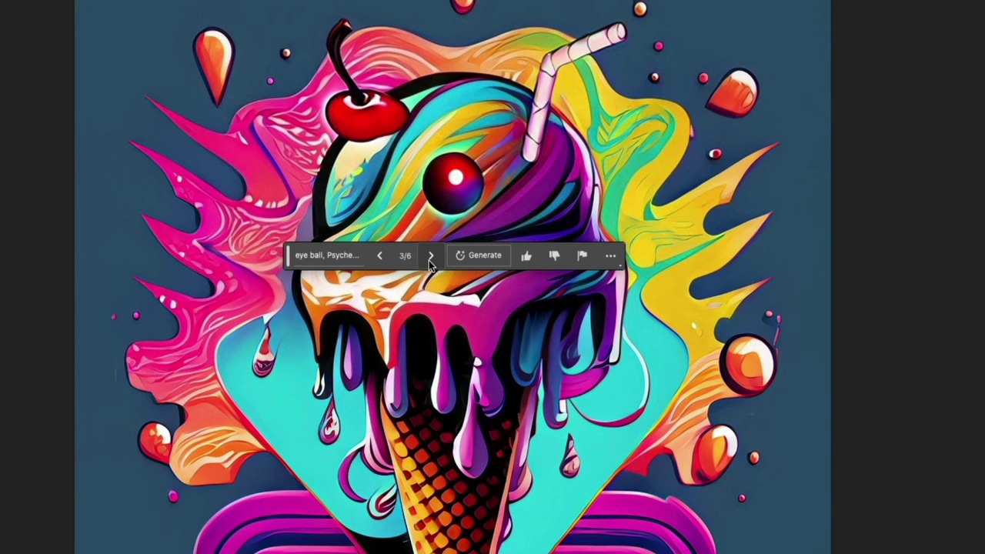
pyautogui.click(430, 257)
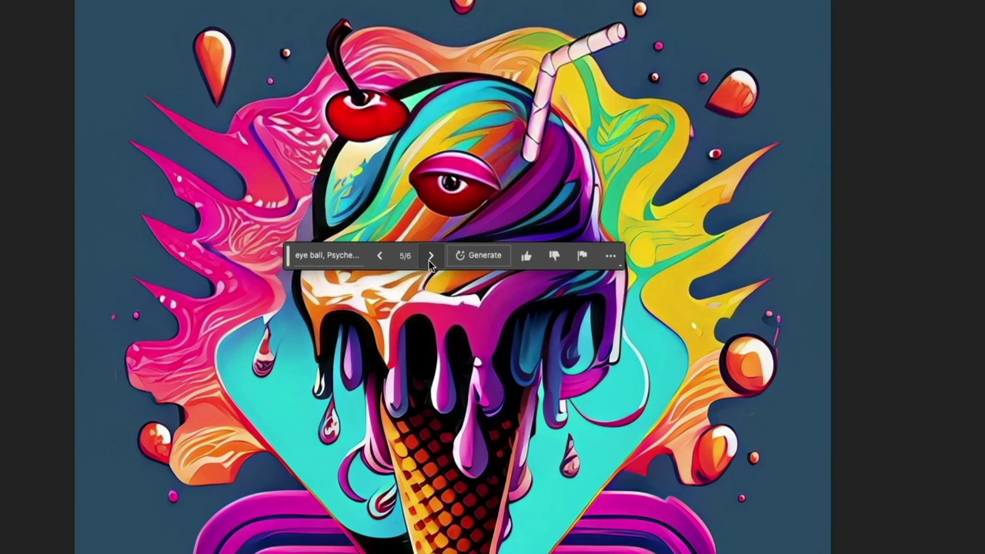
pyautogui.click(430, 256)
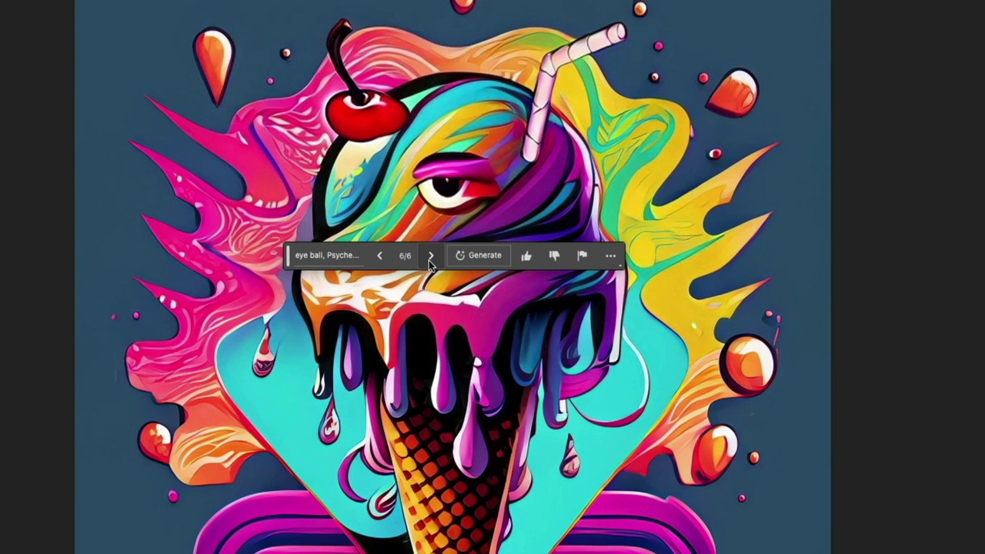
pyautogui.click(430, 258)
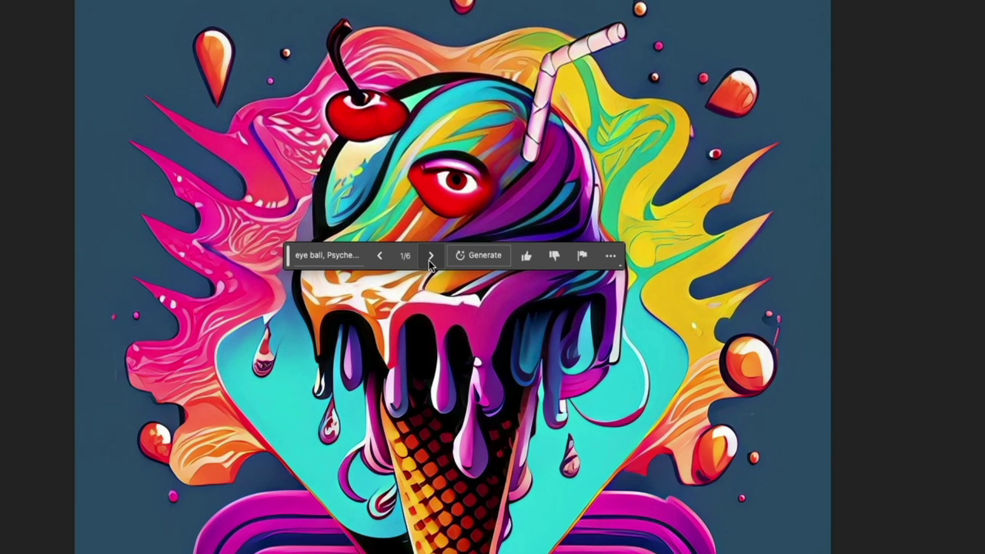
pyautogui.click(431, 257)
pyautogui.click(430, 257)
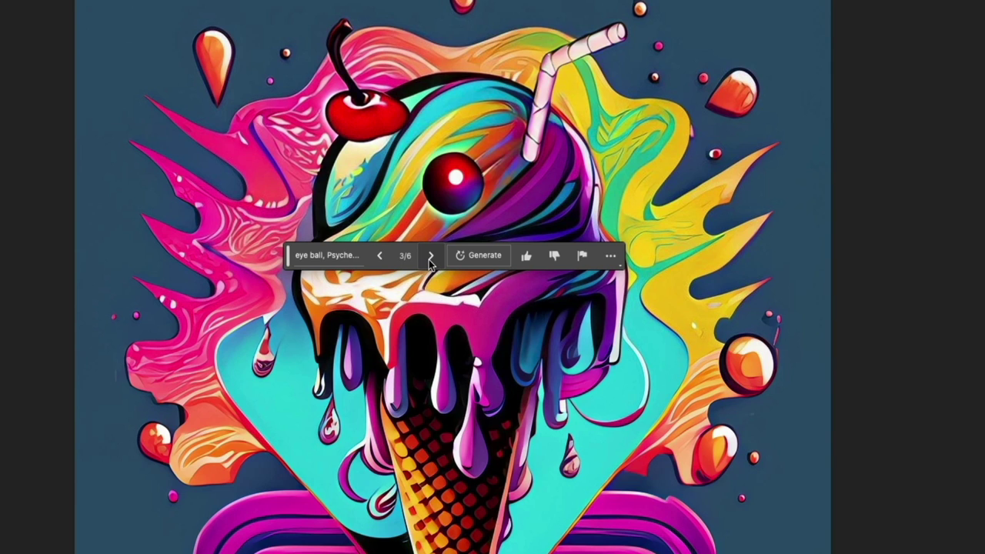
pyautogui.click(431, 257)
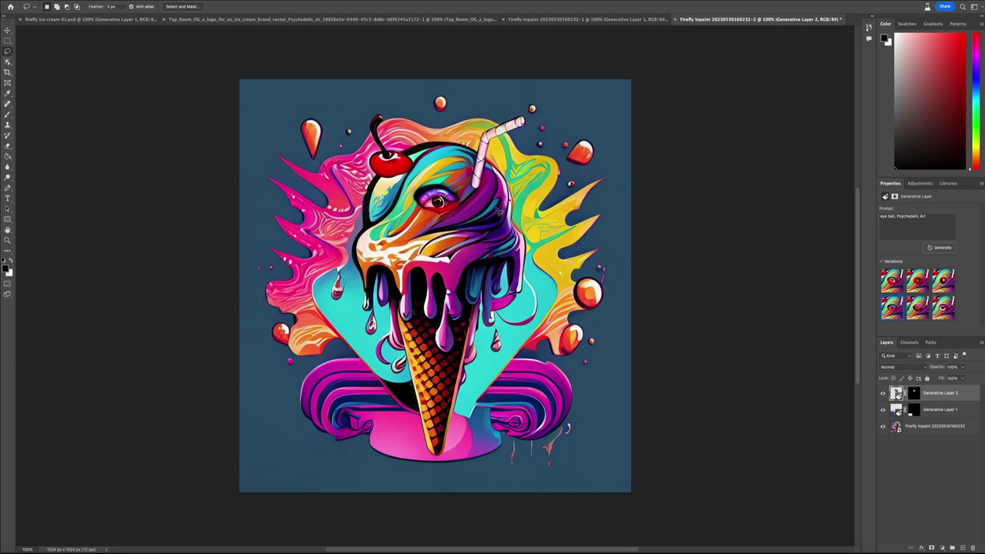
# Step: Generate a fill in the mouth-shaped selection below the eye from the prompt "teeth, Psychedelic Art"
pyautogui.click(415, 262)
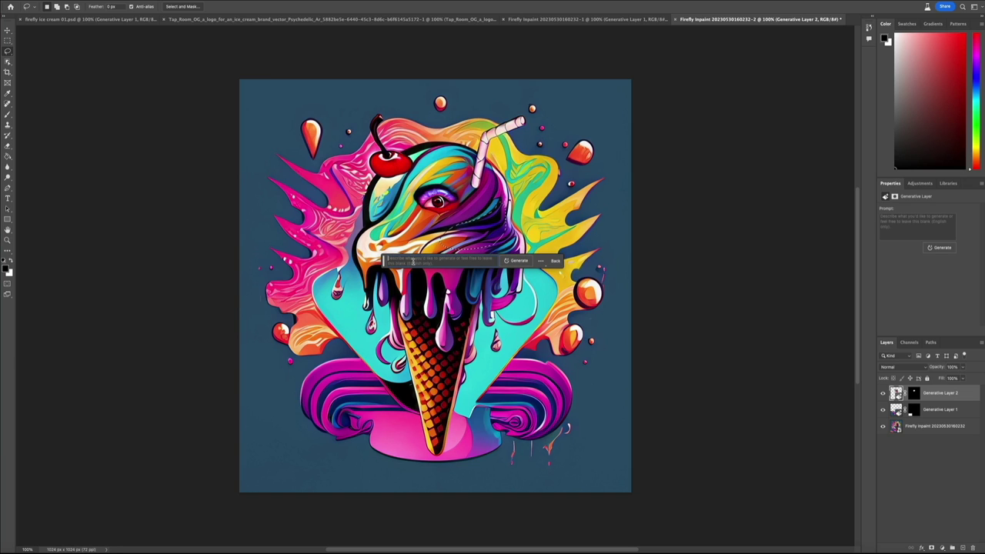
pyautogui.write('tre')
pyautogui.click(517, 261)
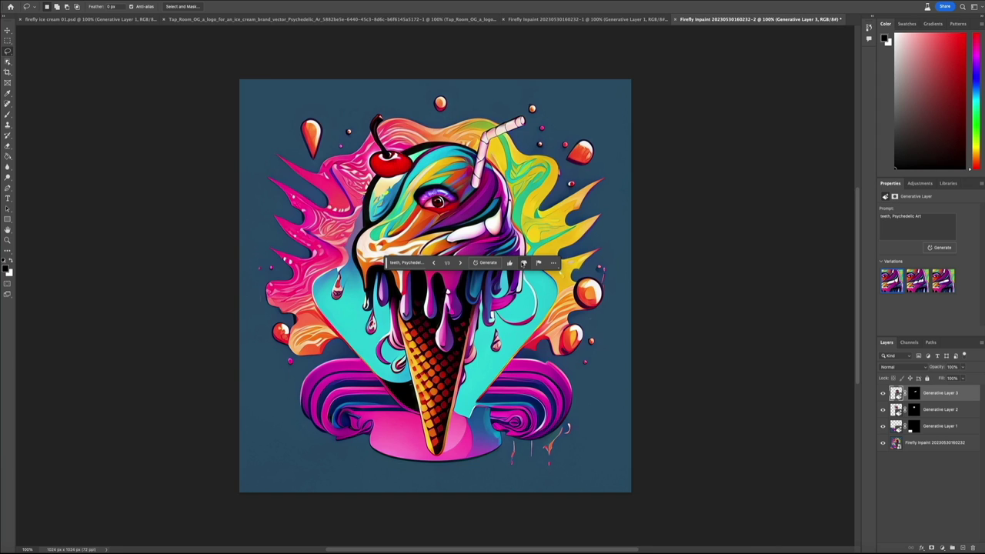
# Step: Cycle through the three teeth variations and generate another set from the same prompt
pyautogui.click(460, 263)
pyautogui.click(461, 263)
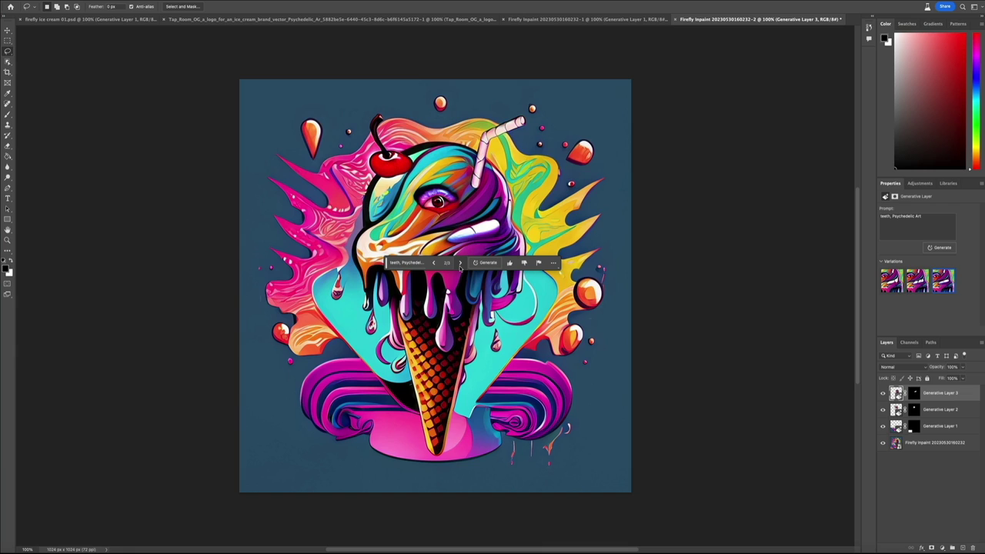
pyautogui.click(460, 264)
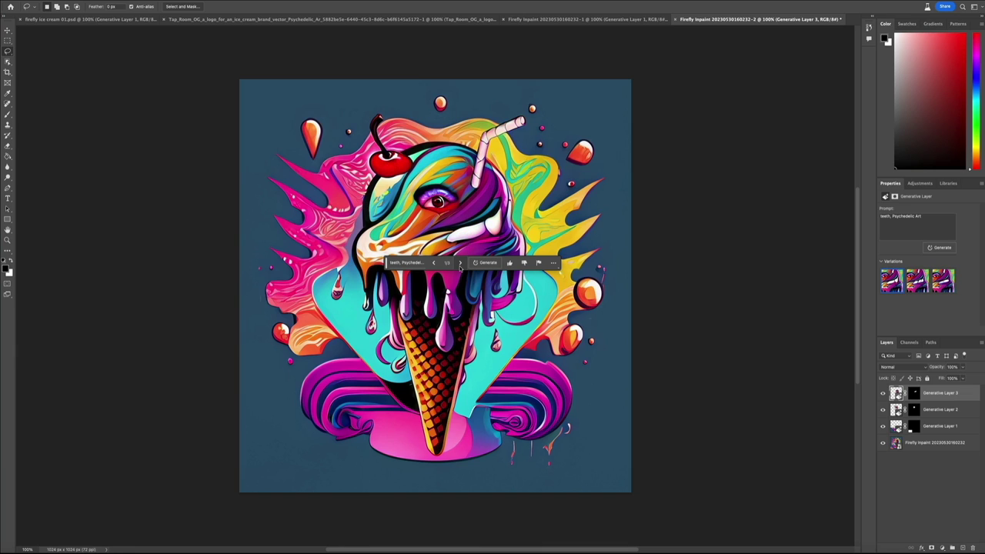
pyautogui.click(460, 264)
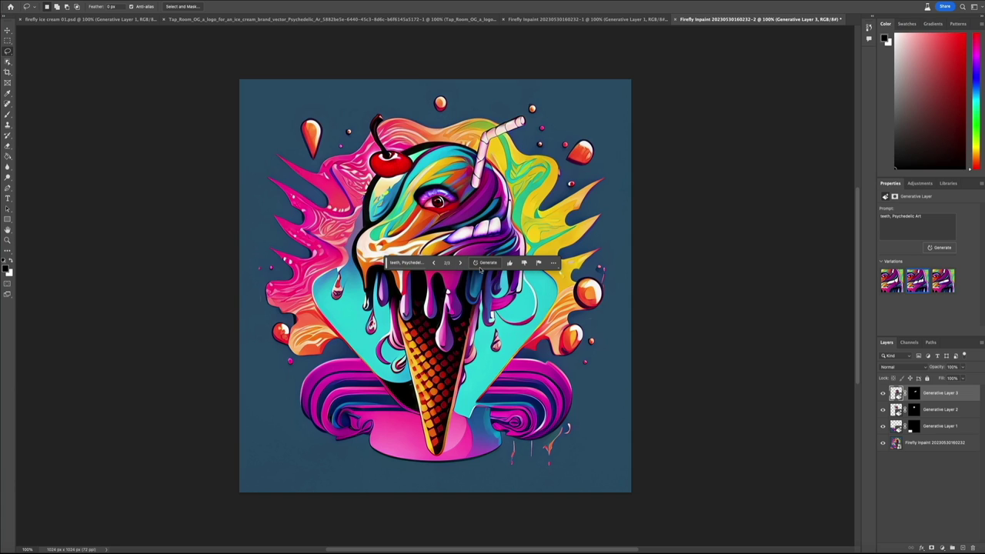
pyautogui.click(486, 262)
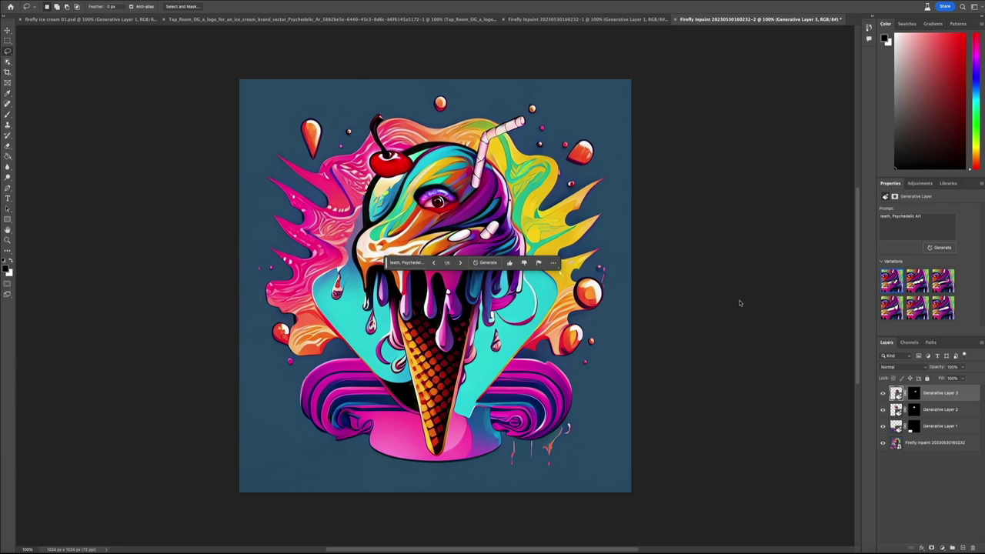
# Step: Compare all six teeth variations and choose the second one, the row of separate white teeth
pyautogui.click(461, 263)
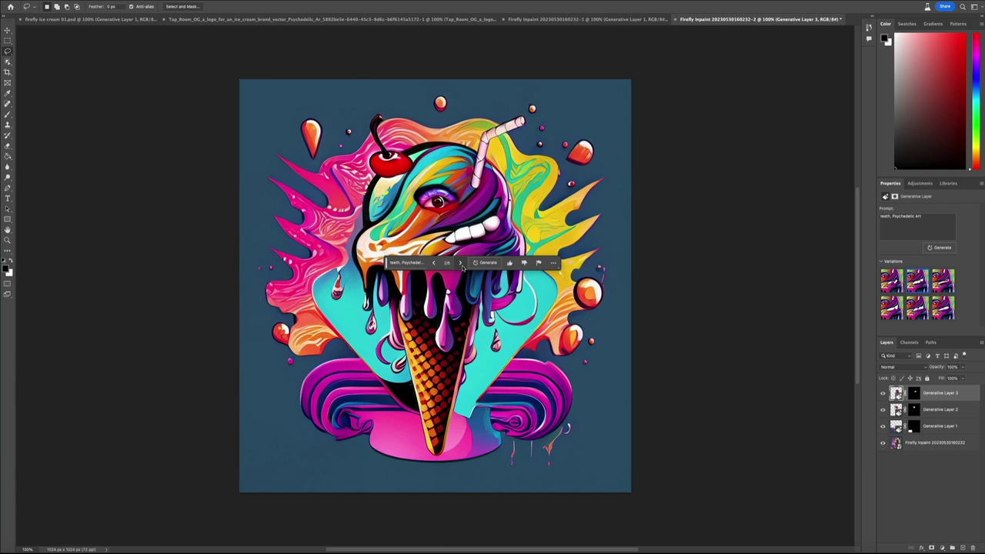
pyautogui.click(461, 263)
pyautogui.click(461, 263)
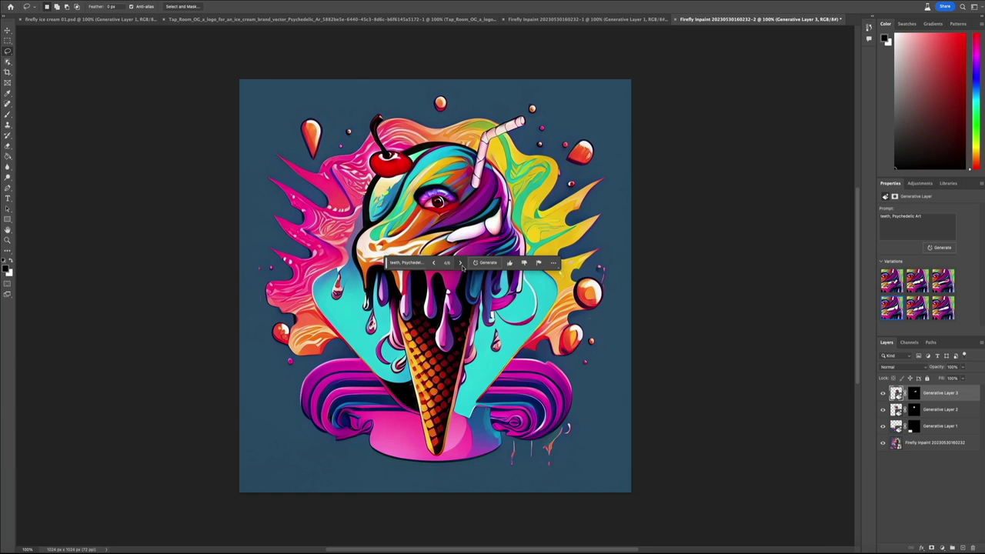
pyautogui.click(462, 263)
pyautogui.click(461, 264)
pyautogui.click(461, 264)
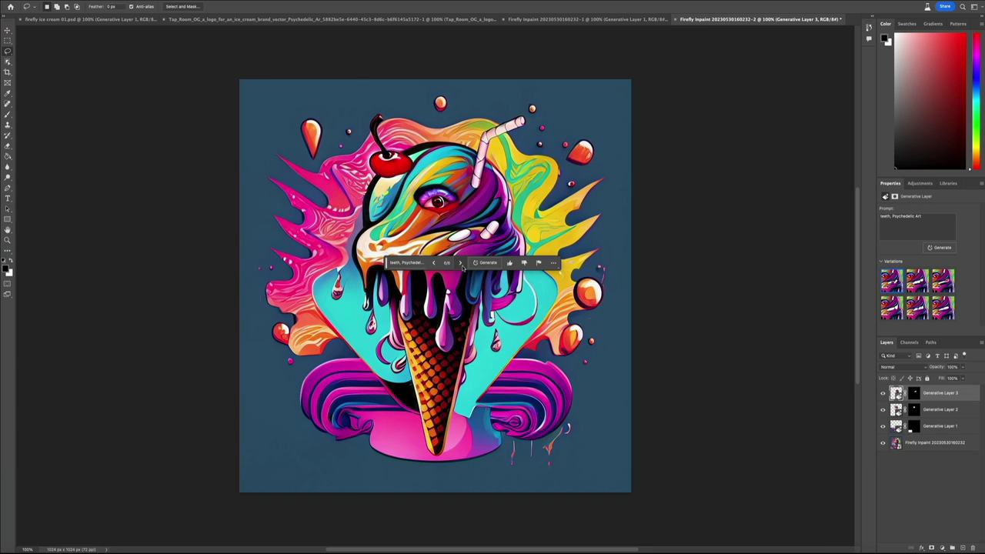
pyautogui.click(461, 264)
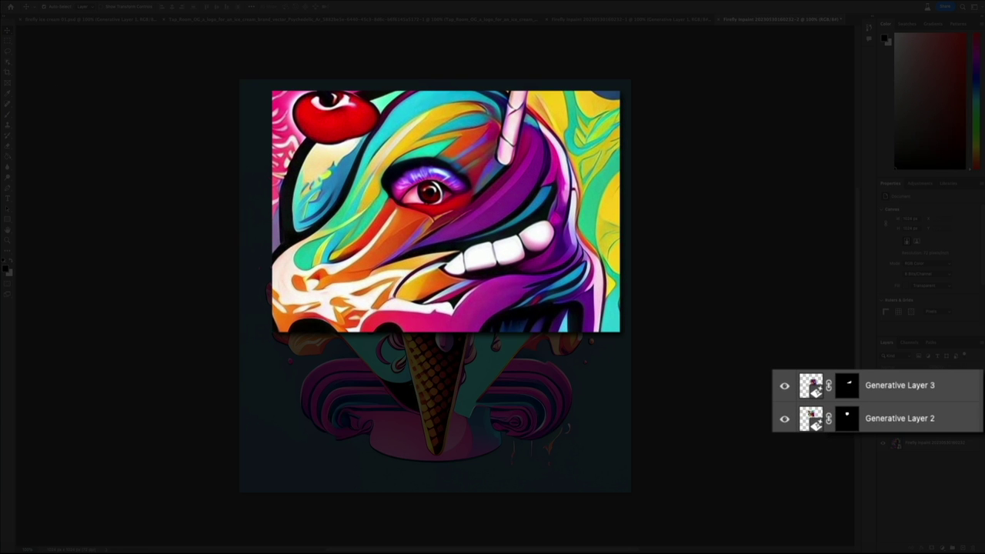
# Step: Hide the teeth and eye layers, Generative Layer 3 and Generative Layer 2
pyautogui.click(785, 386)
pyautogui.click(785, 419)
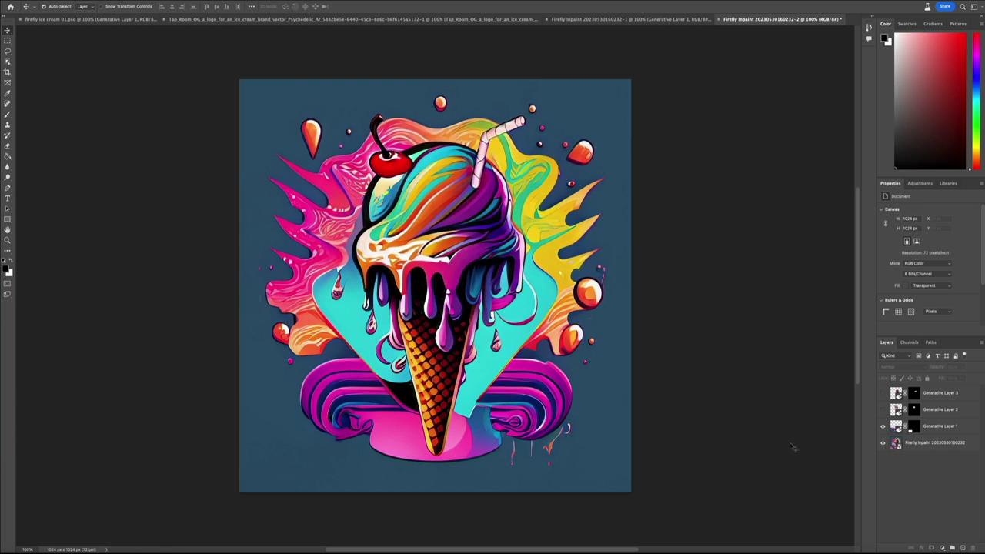
pyautogui.click(948, 443)
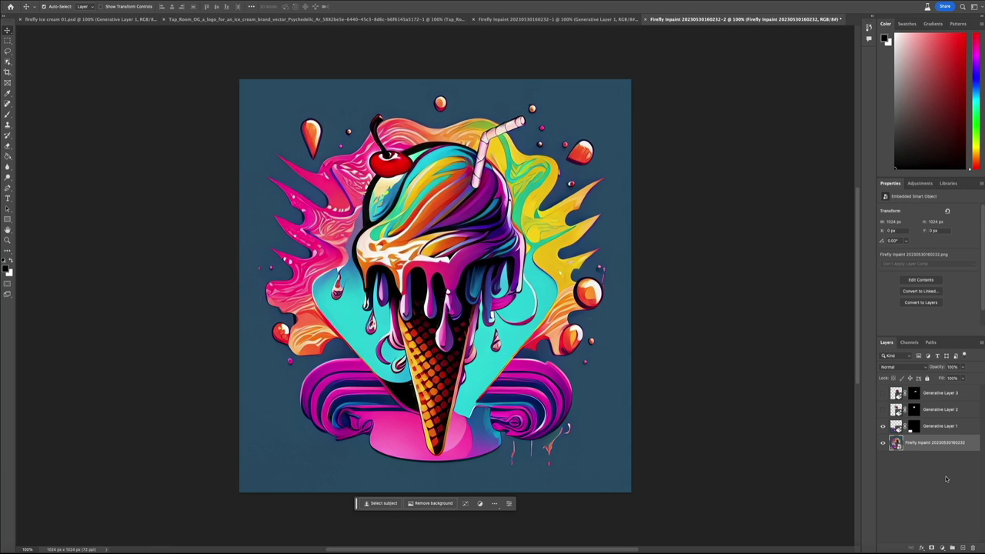
pyautogui.press('Up')
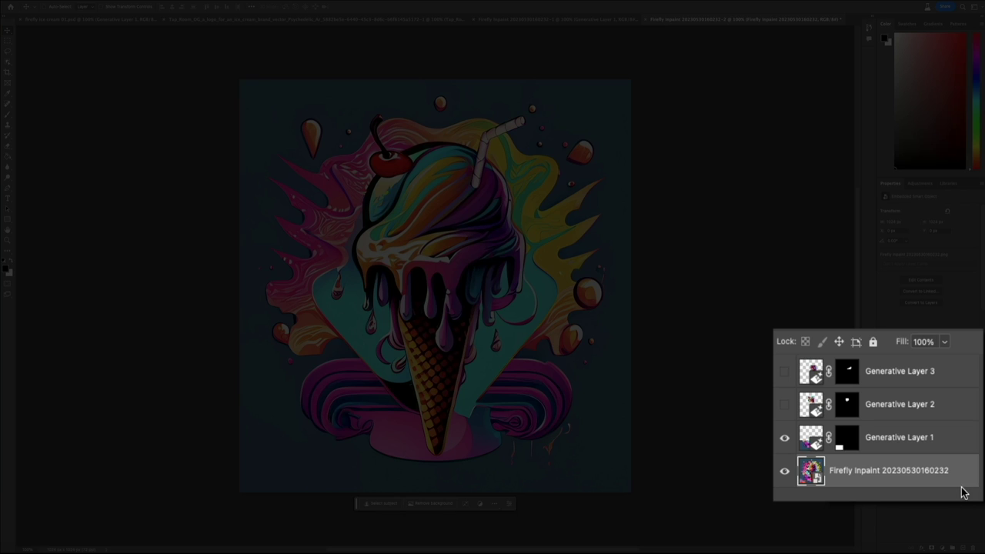
pyautogui.click(952, 442)
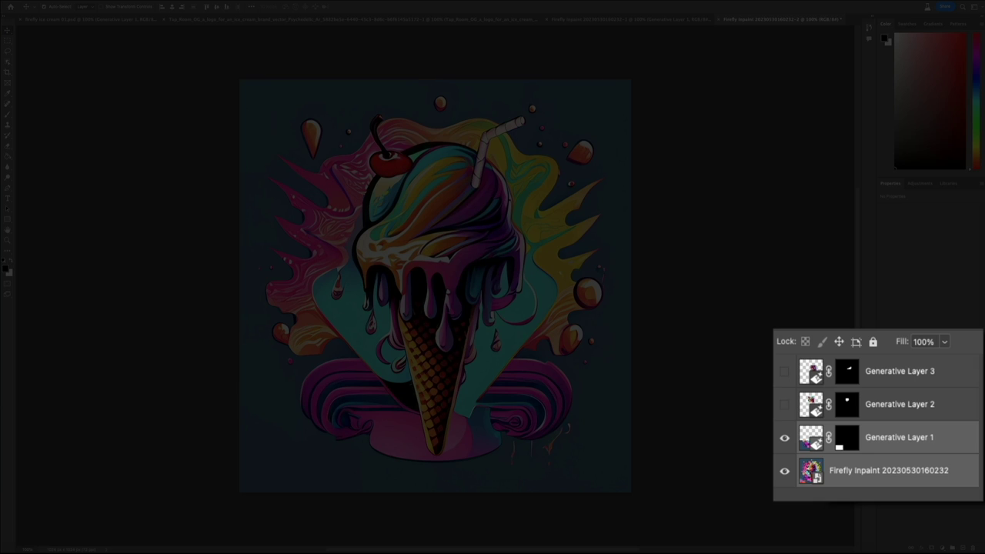
pyautogui.hotkey('ctrl', 'e')
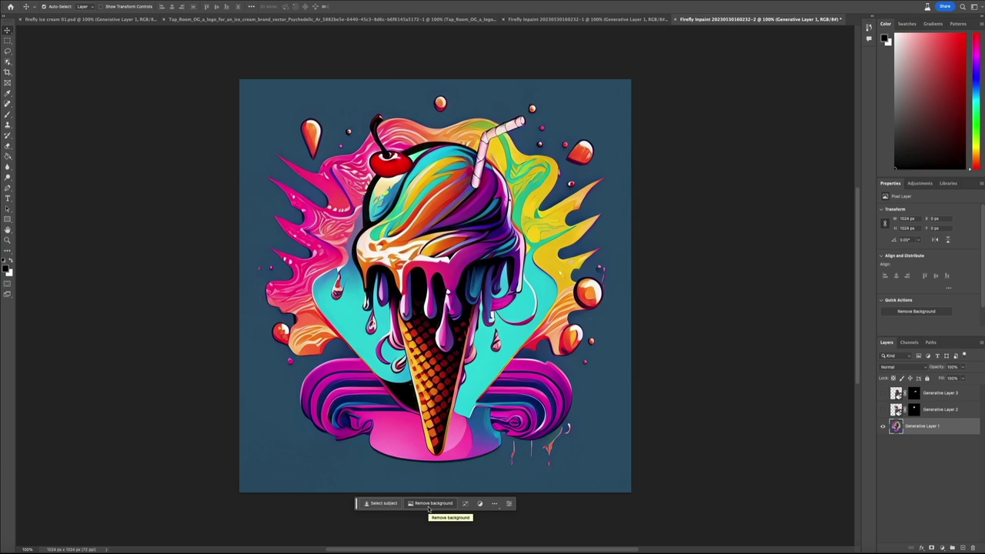
pyautogui.click(429, 505)
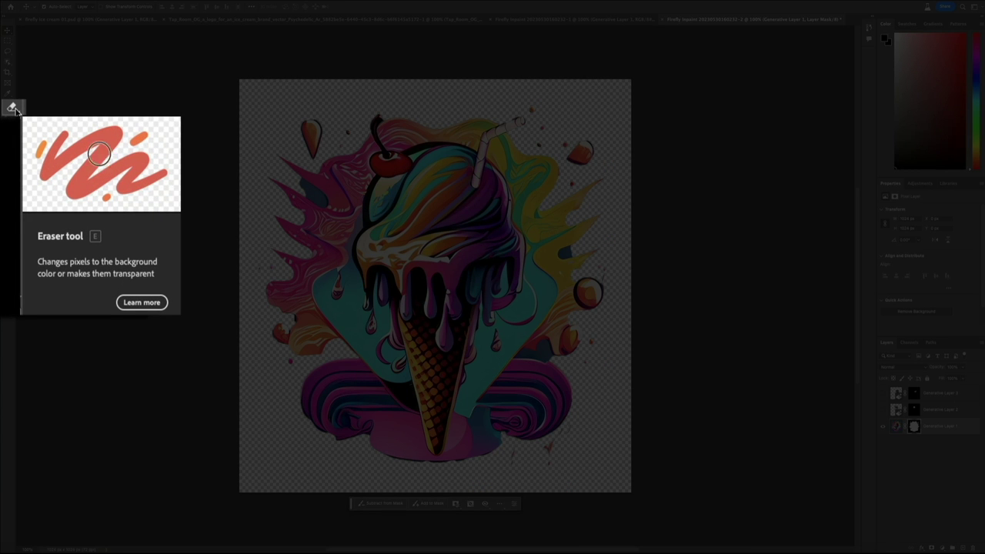
# Step: Erase the stray fringe along the edge of the yellow splash on Generative Layer 1 with the Eraser tool
pyautogui.click(14, 109)
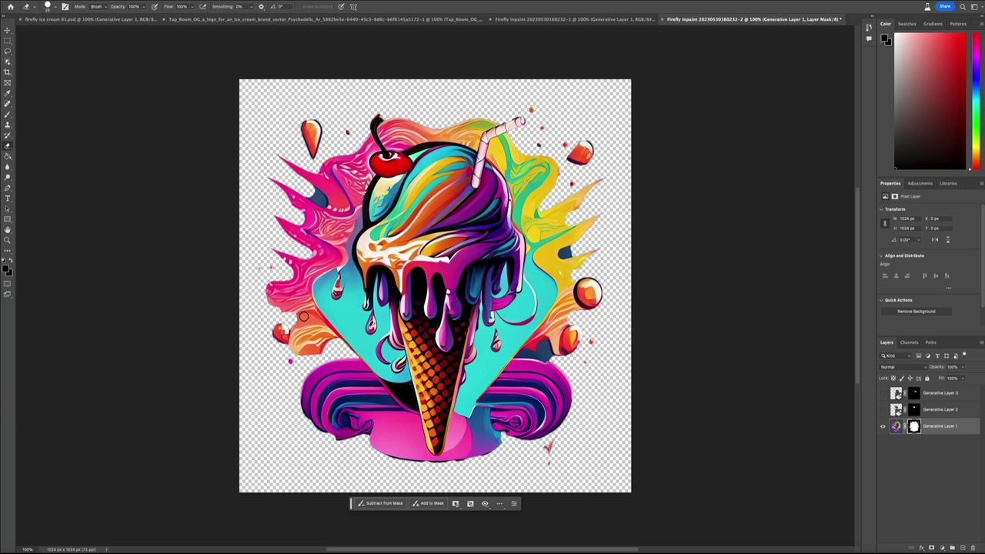
pyautogui.rightClick(14, 149)
pyautogui.click(45, 160)
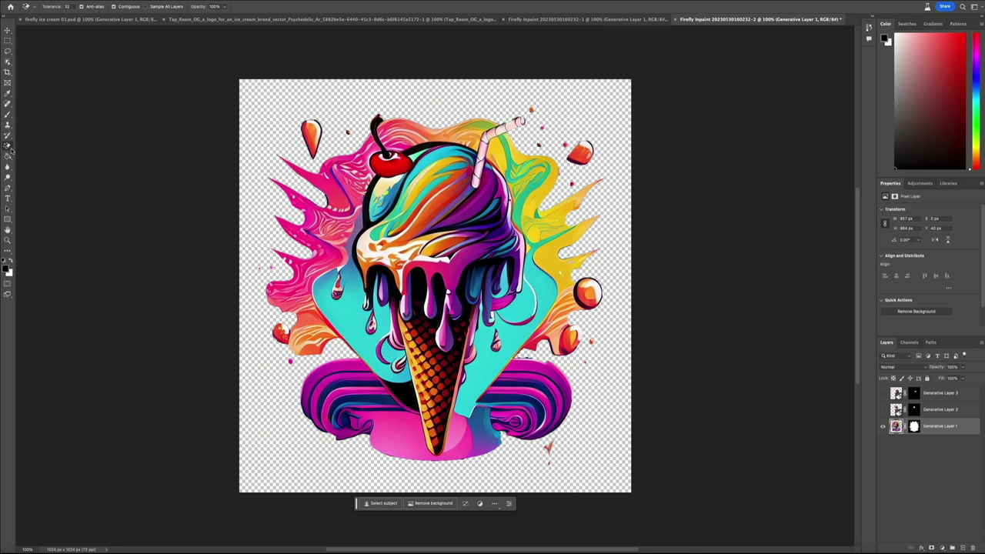
pyautogui.hotkey('shift', 'e')
pyautogui.hotkey('ctrl', '+')
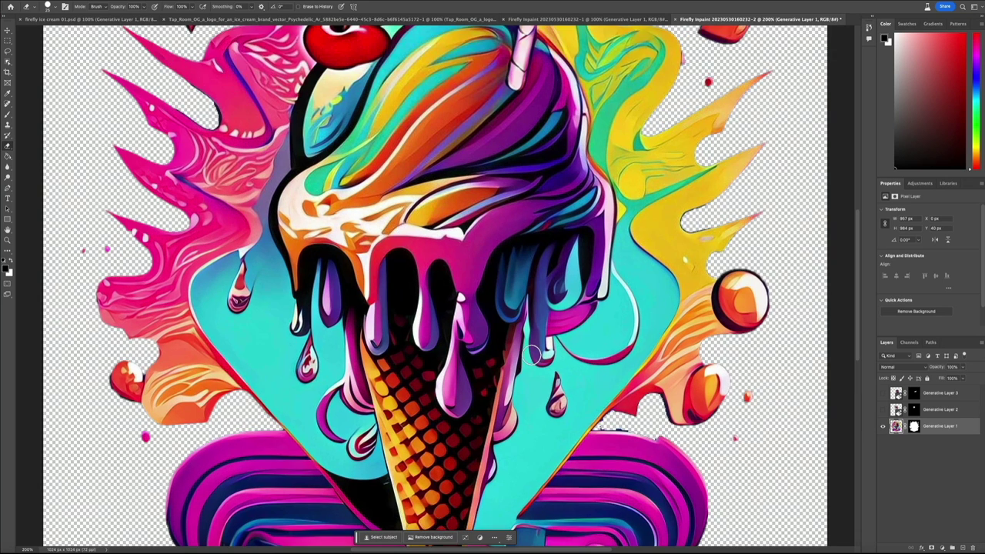
pyautogui.scroll(-3, 535, 353)
pyautogui.scroll(-3, 535, 354)
pyautogui.scroll(10, 334, 484)
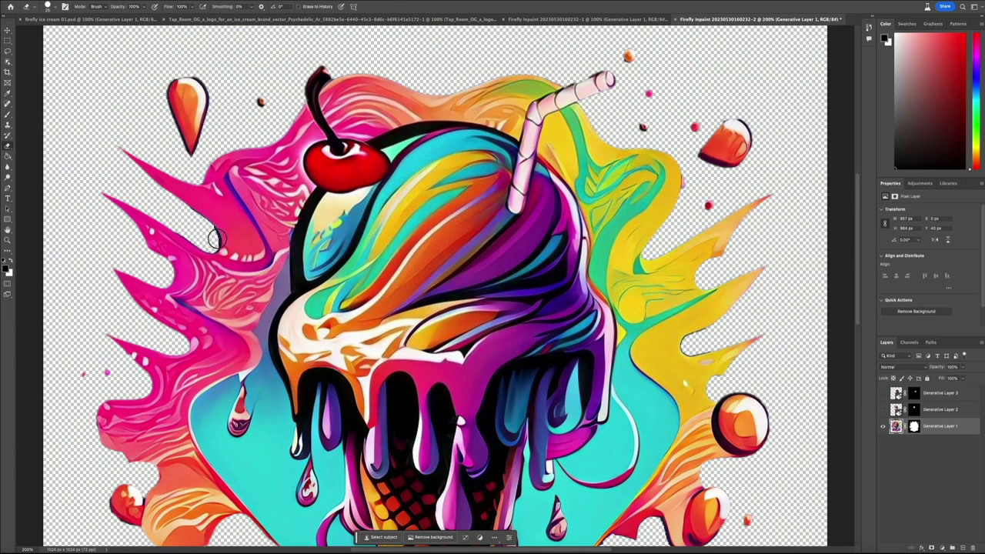
pyautogui.moveTo(695, 202)
pyautogui.mouseDown()
pyautogui.moveTo(686, 172)
pyautogui.moveTo(681, 213)
pyautogui.mouseUp()
# Step: Reduce the eraser brush size and erase the dark specks above the purple scroll and the loose red fragment below it
pyautogui.scroll(-10, 716, 281)
pyautogui.rightClick(717, 282)
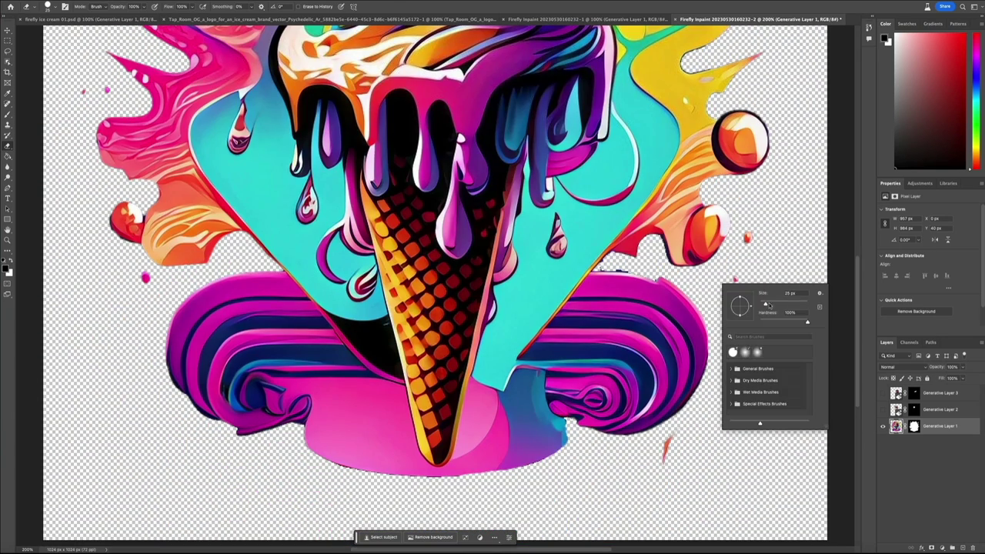
pyautogui.click(636, 271)
pyautogui.moveTo(636, 271)
pyautogui.mouseDown()
pyautogui.moveTo(597, 267)
pyautogui.moveTo(610, 254)
pyautogui.moveTo(597, 269)
pyautogui.mouseUp()
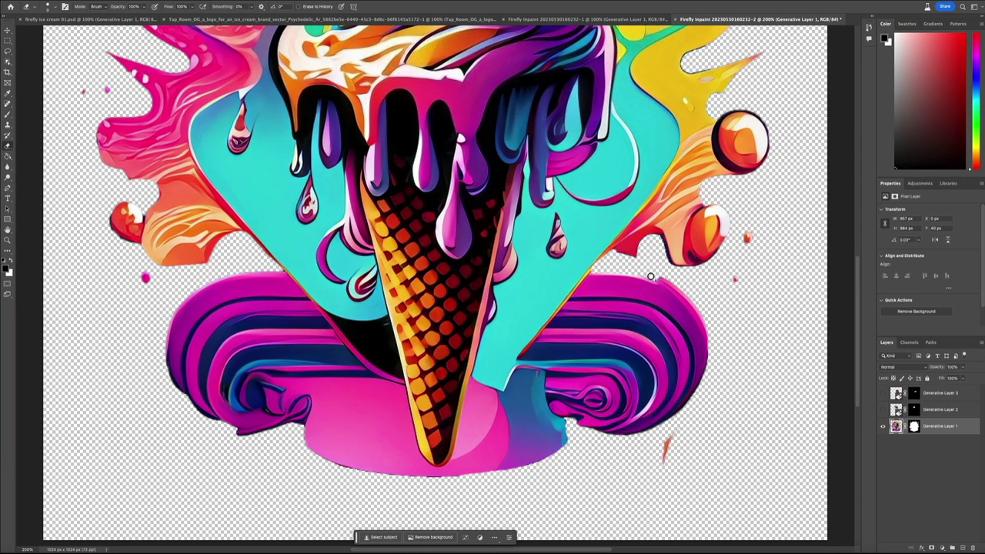
pyautogui.moveTo(665, 445); pyautogui.dragTo(678, 424)
pyautogui.hotkey('ctrl', '-')
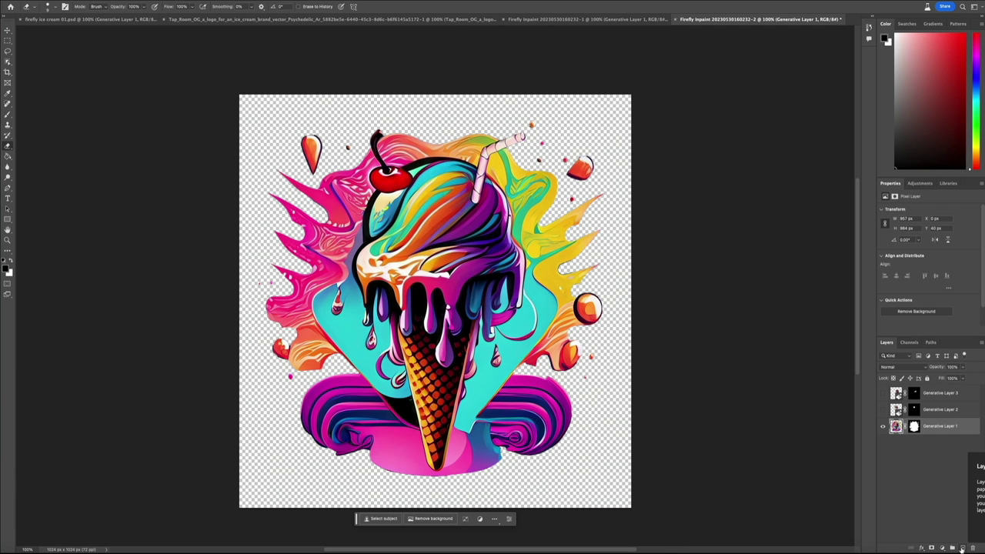
# Step: Add a new layer beneath Generative Layer 1 and fill it with black using the Paint Bucket tool
pyautogui.click(963, 542)
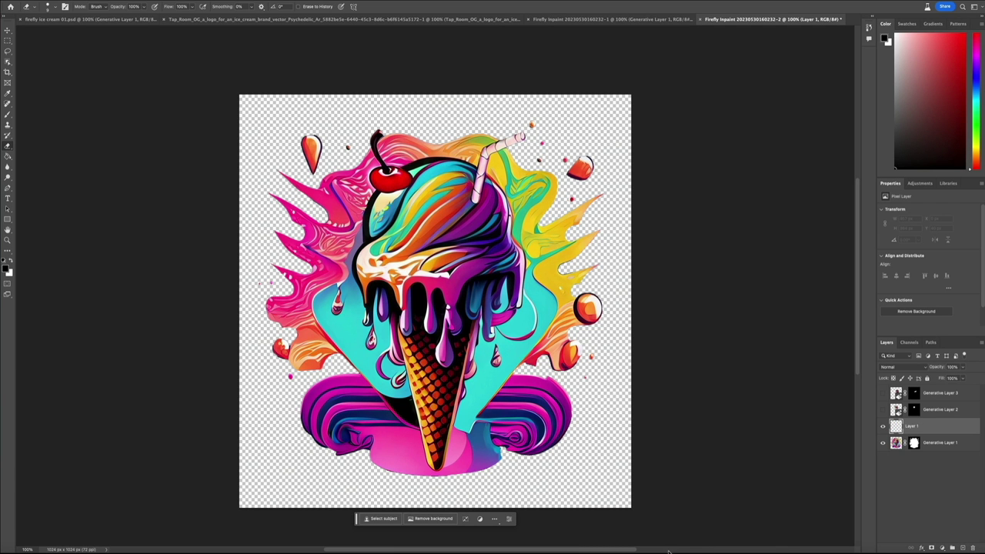
pyautogui.moveTo(928, 428); pyautogui.dragTo(928, 456)
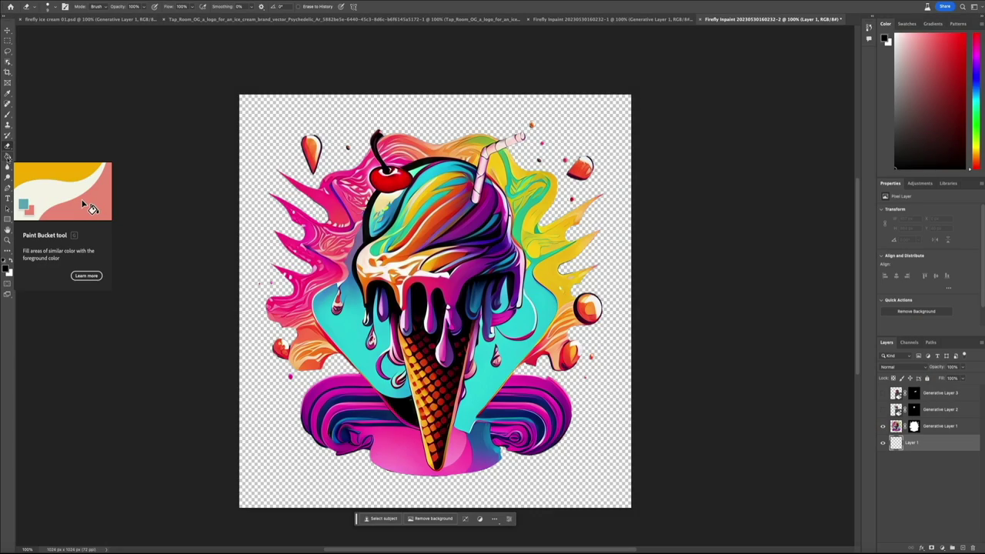
pyautogui.click(8, 157)
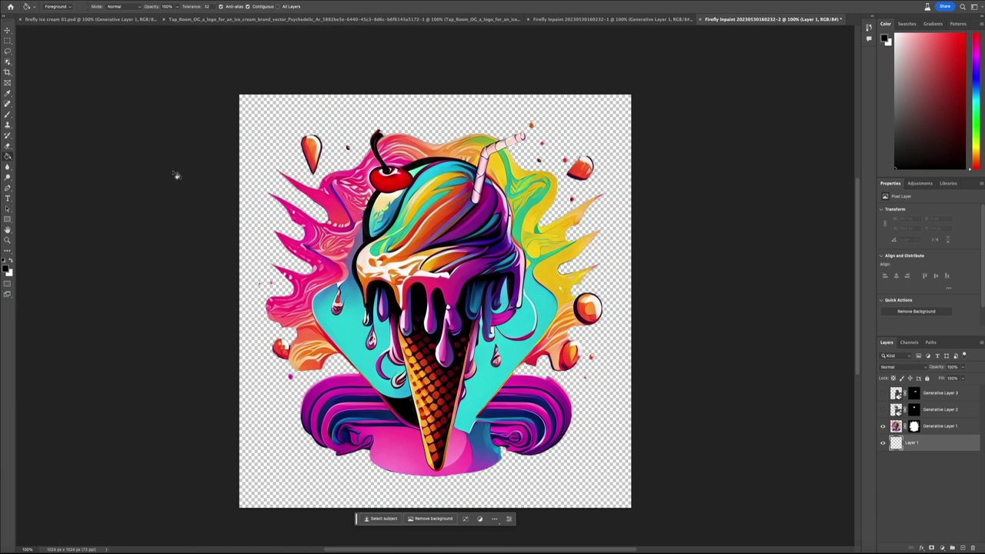
pyautogui.click(249, 114)
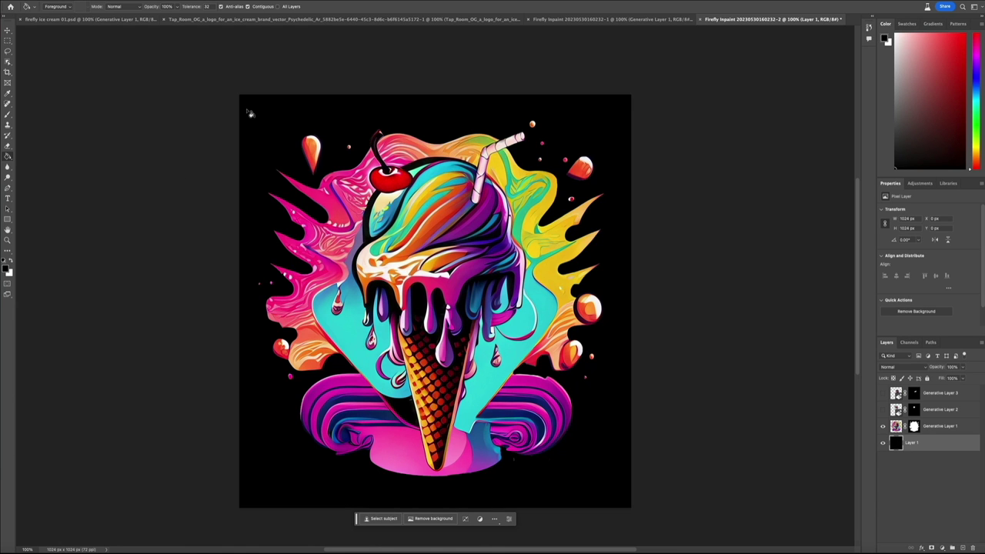
# Step: Hide the black Layer 1 and add a Stroke layer effect to Generative Layer 1
pyautogui.click(902, 426)
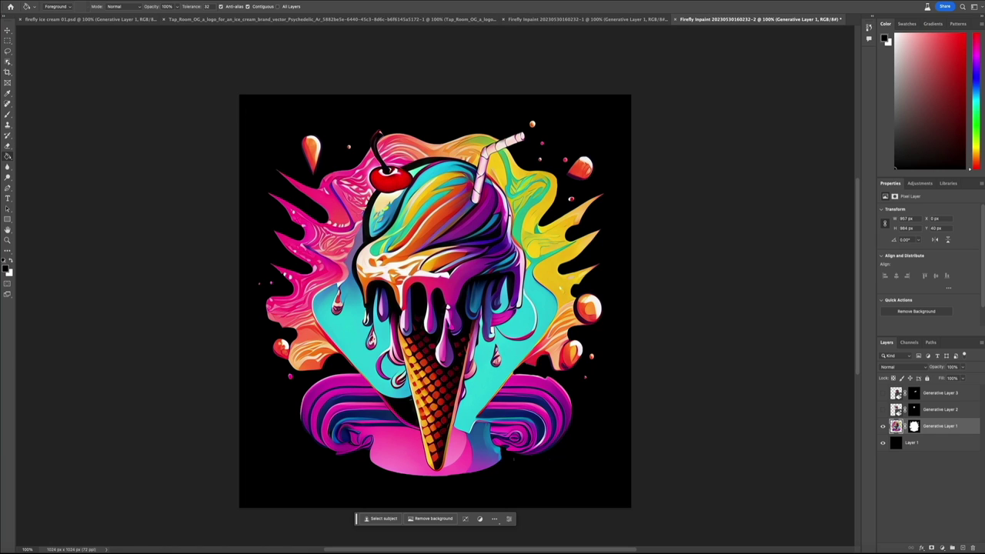
pyautogui.click(8, 146)
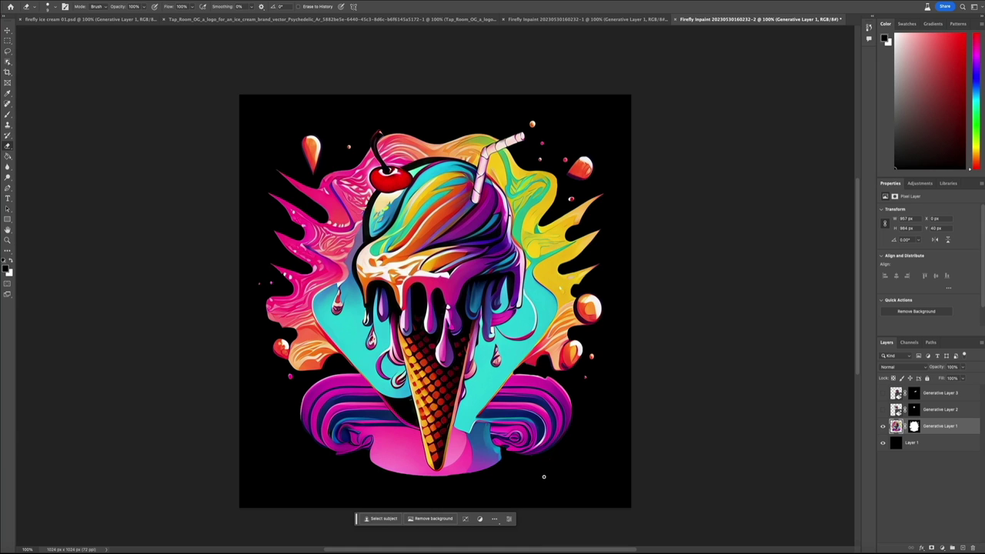
pyautogui.click(883, 443)
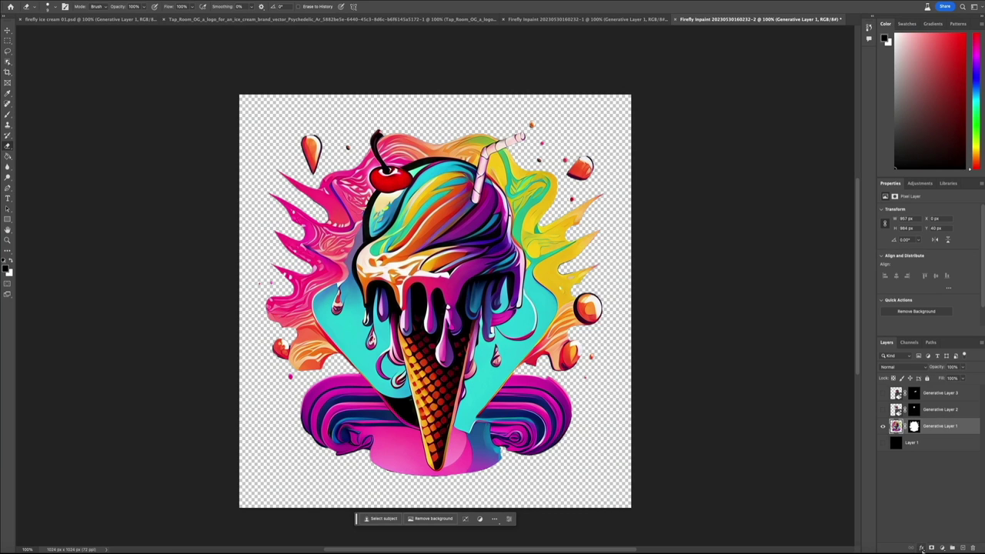
pyautogui.click(922, 544)
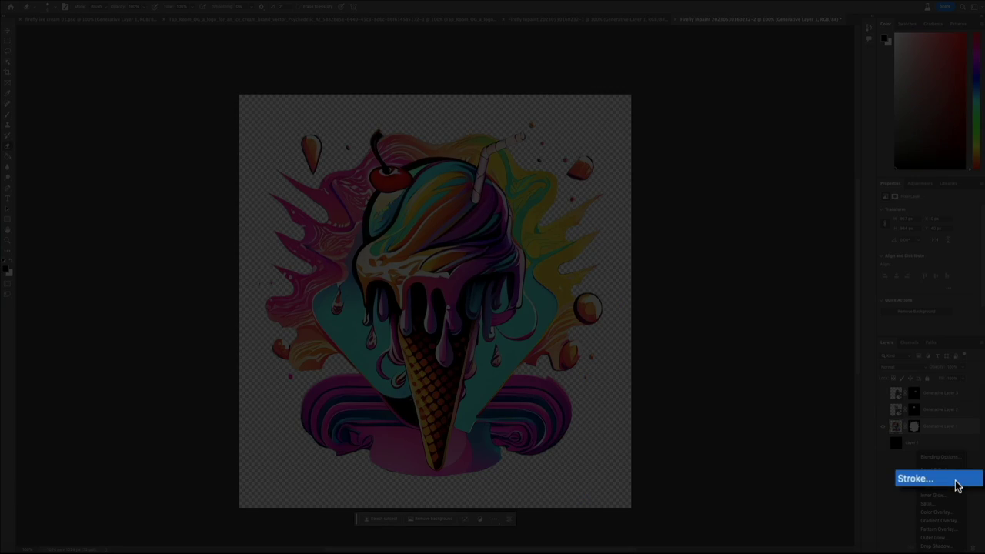
pyautogui.click(956, 483)
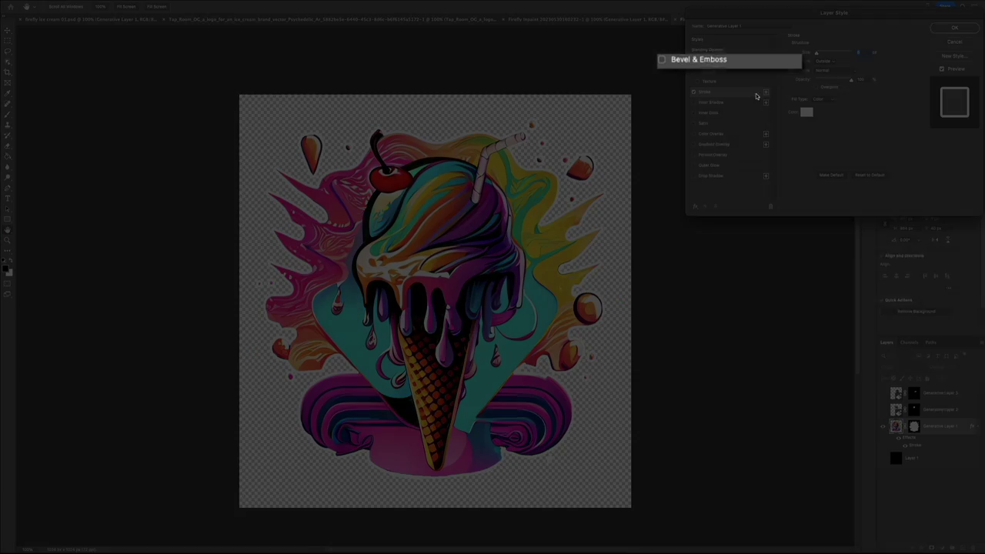
# Step: Add a Bevel & Emboss effect with the Stroke Emboss style and the Gaussian gloss contour, and apply the layer style
pyautogui.click(694, 60)
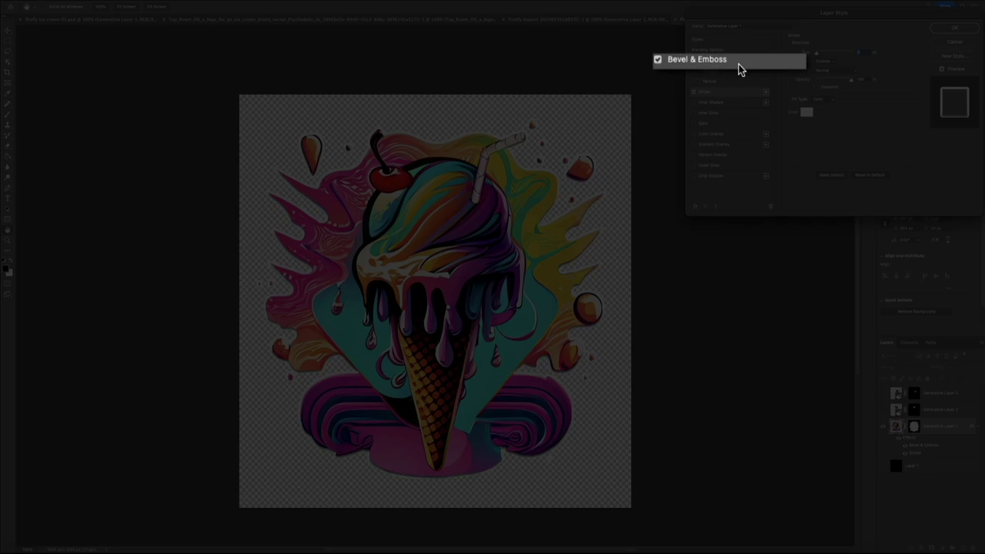
pyautogui.click(739, 68)
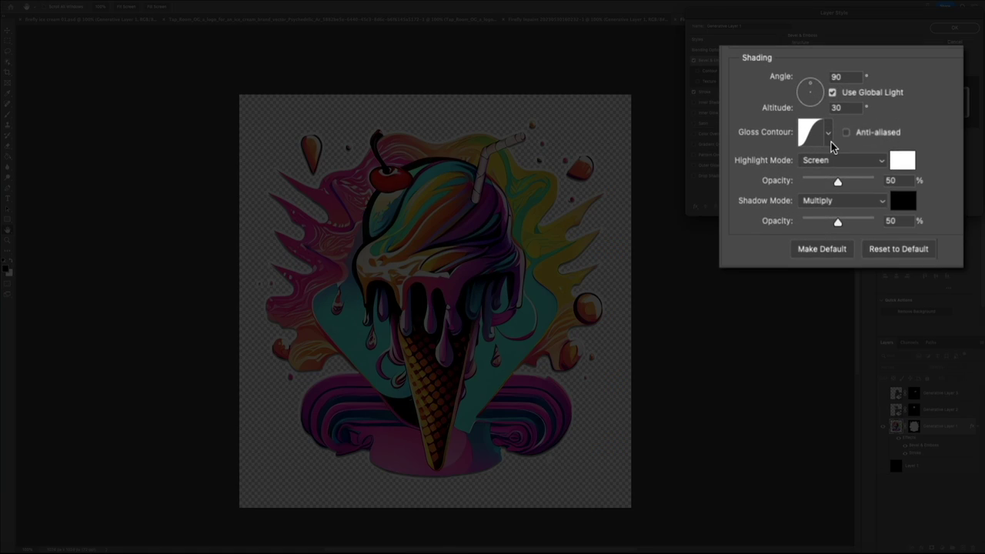
pyautogui.click(834, 145)
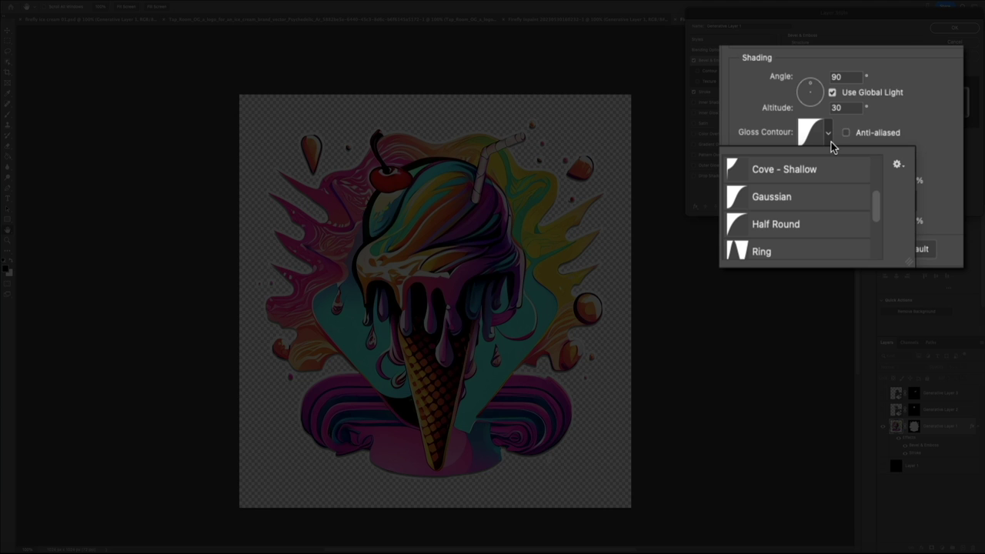
pyautogui.click(821, 199)
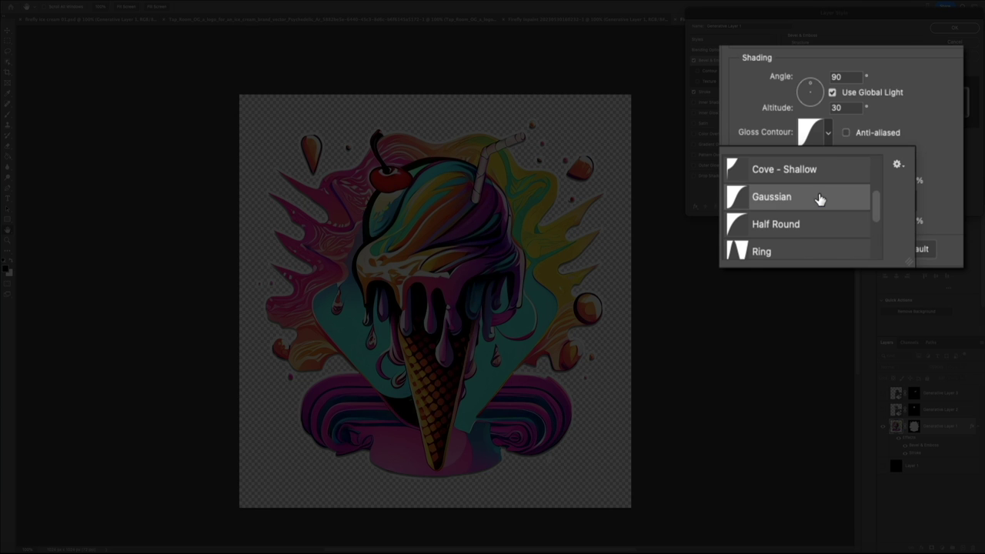
pyautogui.click(902, 187)
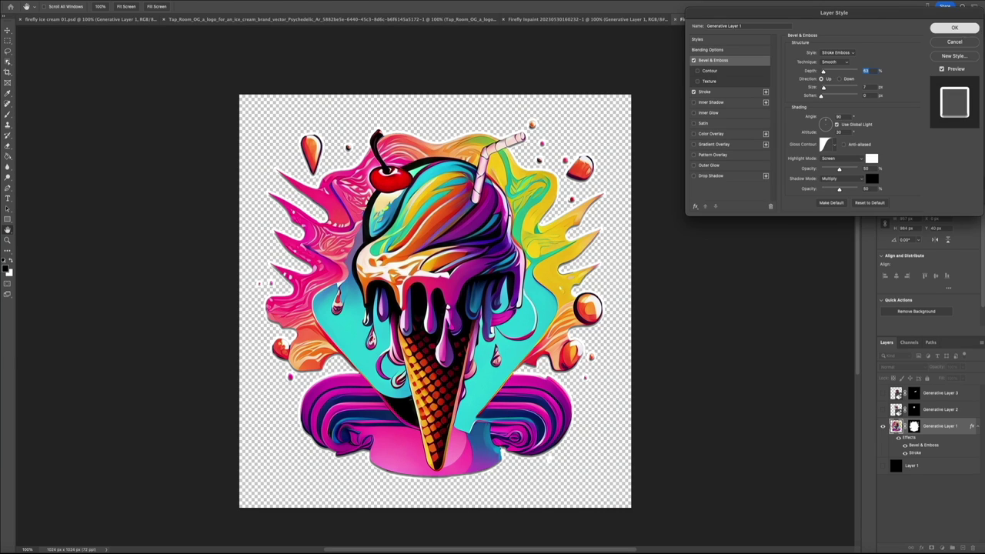
pyautogui.click(961, 35)
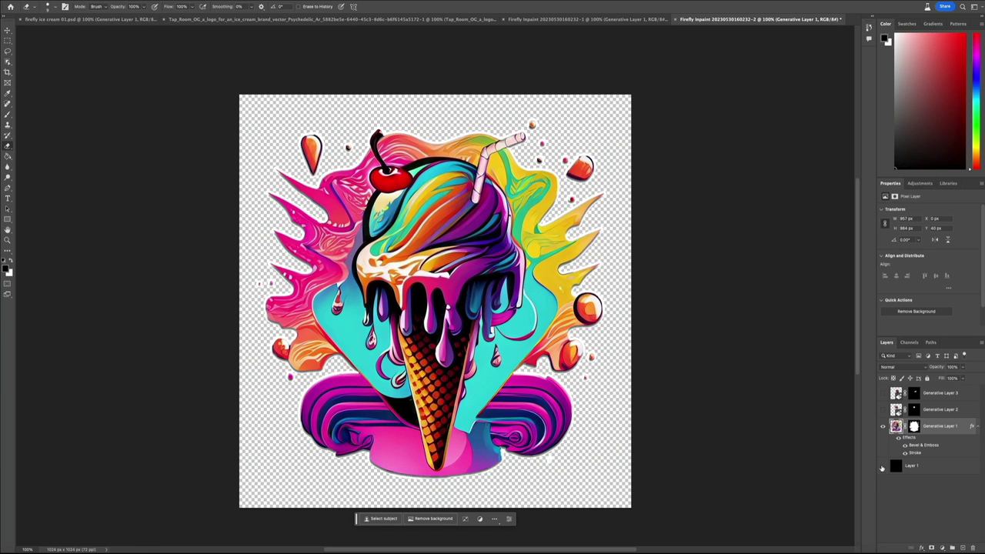
# Step: Show the black Layer 1 to inspect the logo's outline against it, and hide that layer again
pyautogui.click(883, 467)
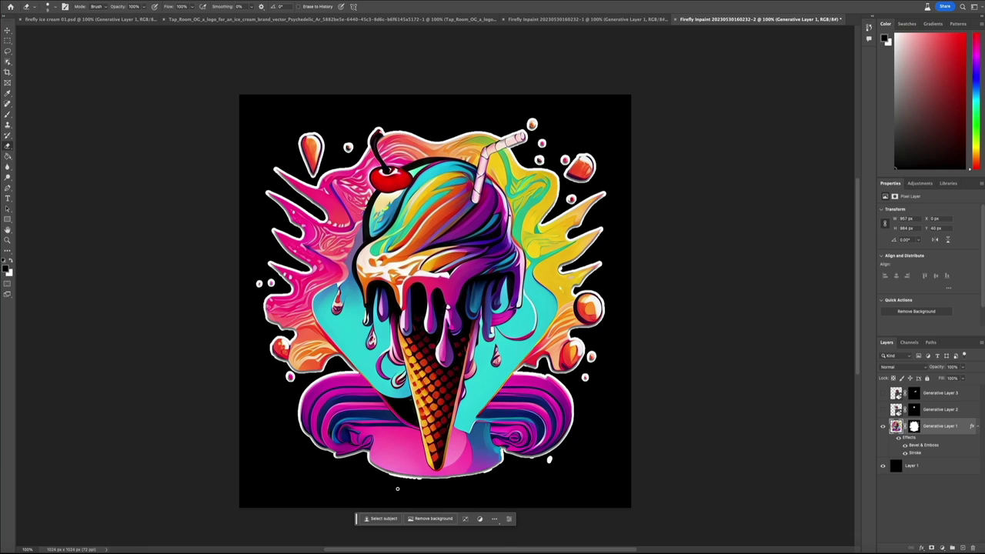
pyautogui.rightClick(397, 489)
pyautogui.click(438, 432)
pyautogui.press('Return')
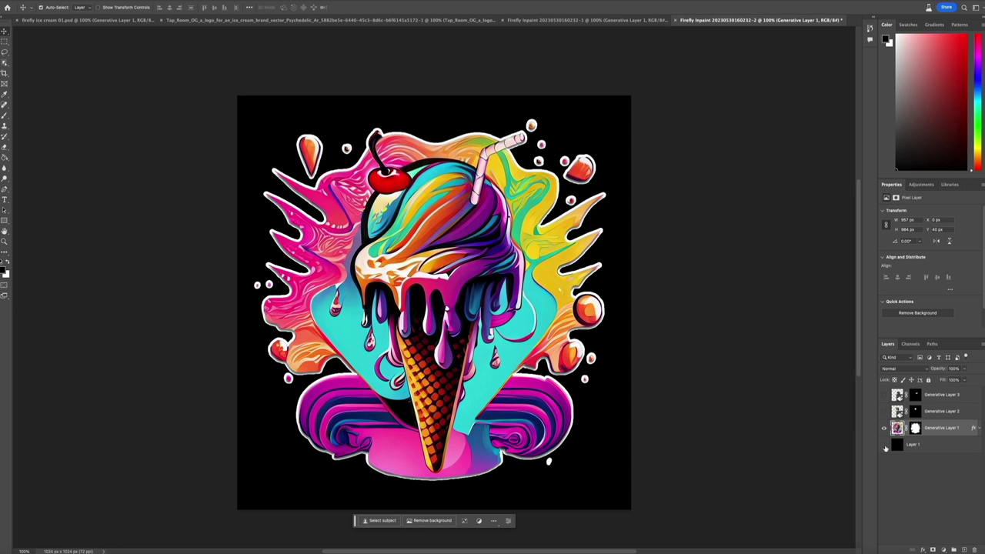
pyautogui.click(884, 445)
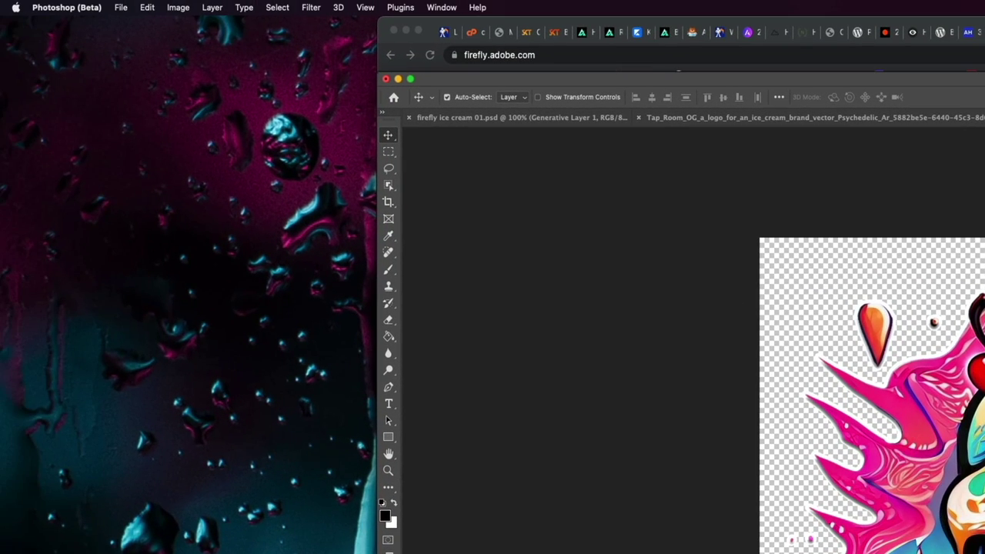
# Step: Export the transparent logo to the Downloads folder under the name "firefly ice cream cone logo"
pyautogui.click(120, 9)
pyautogui.moveTo(209, 213)
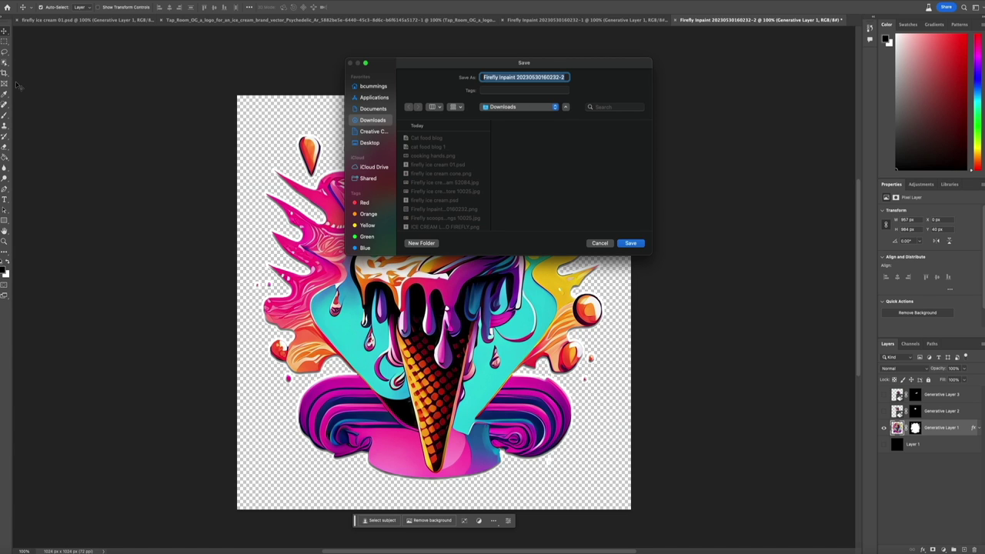
pyautogui.write('firefly ic')
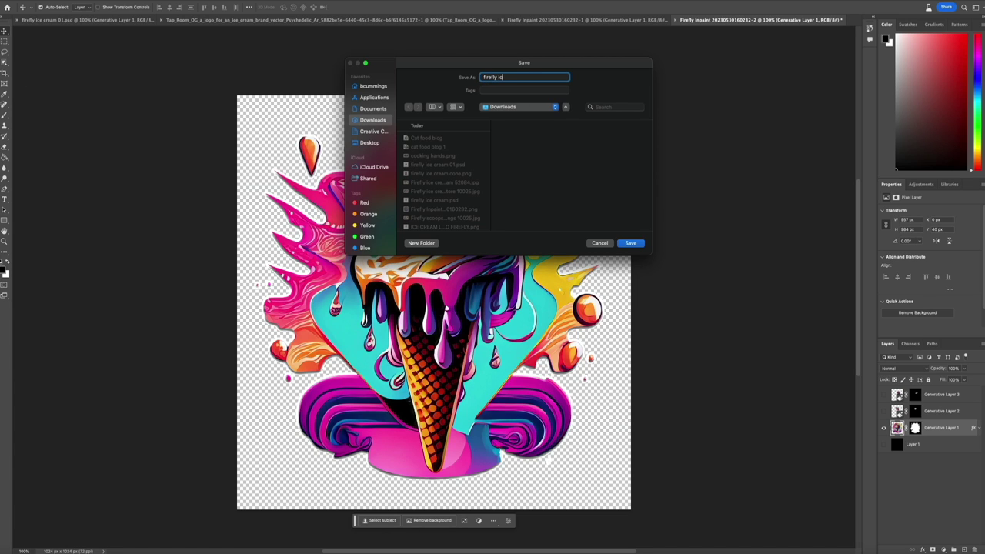
pyautogui.write('e cream cone logo')
pyautogui.press('Return')
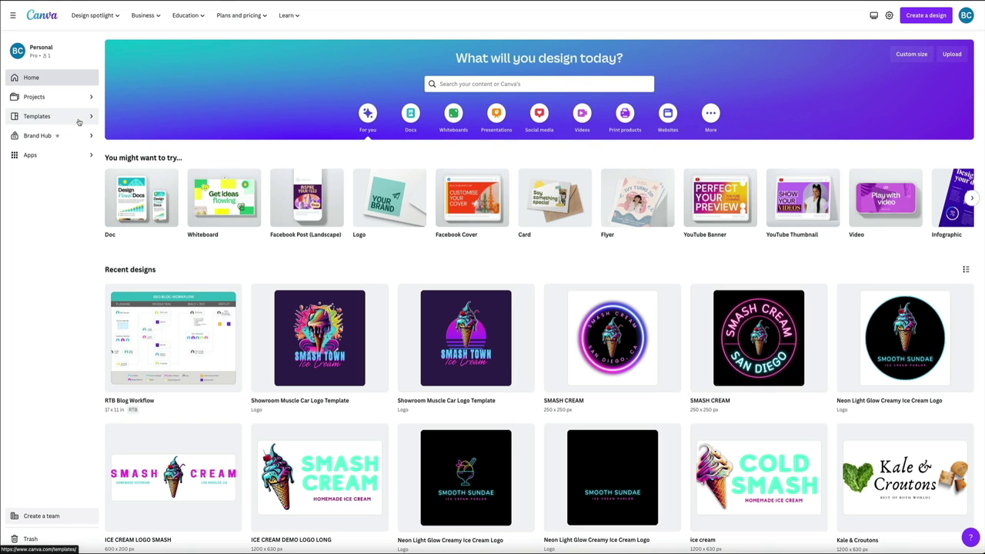
# Step: Search the Canva template library for "neon logo"
pyautogui.click(78, 119)
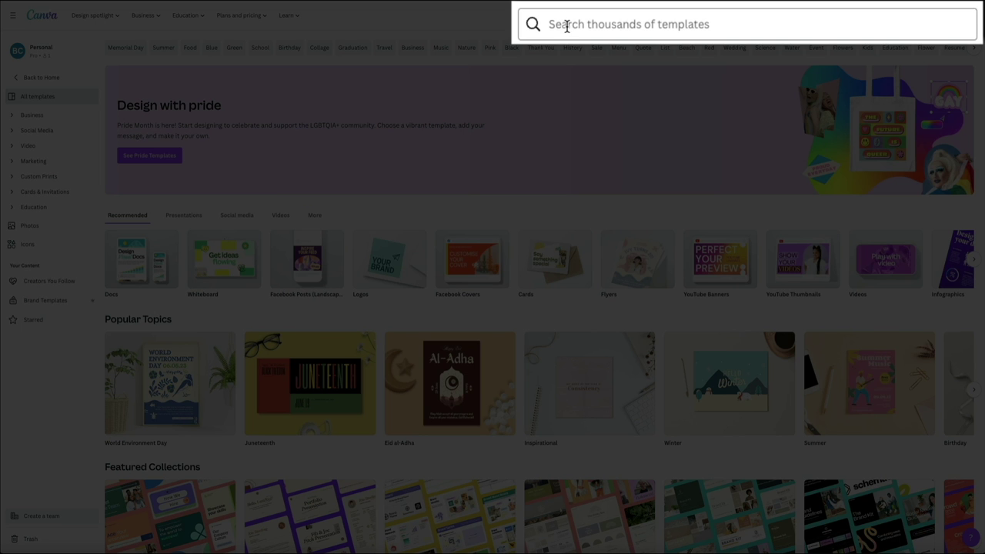
pyautogui.click(661, 16)
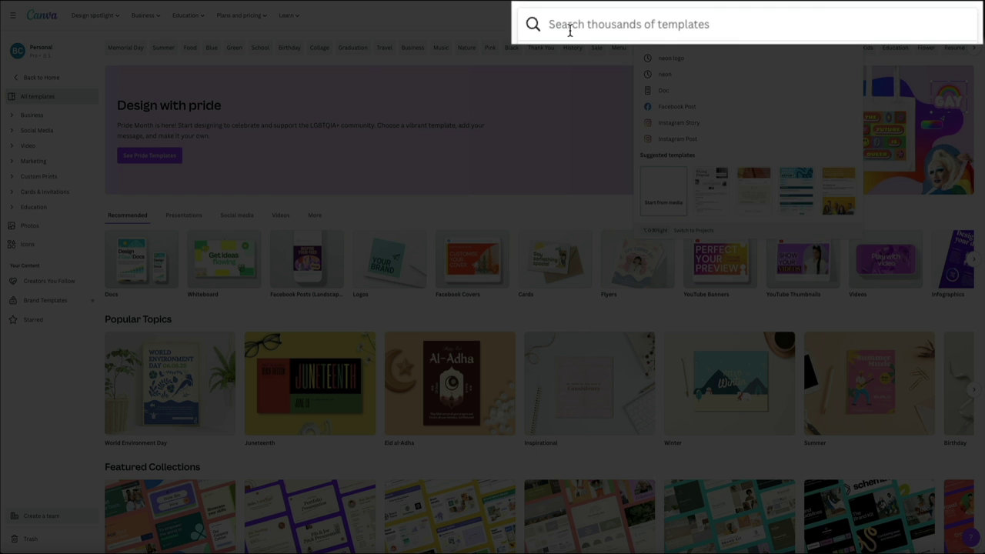
pyautogui.write('neon lo')
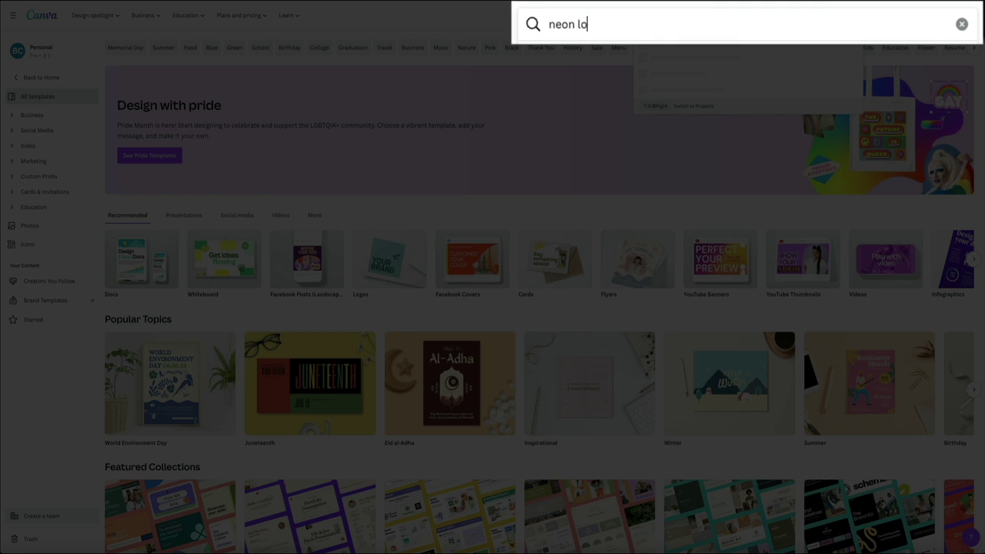
pyautogui.write('go')
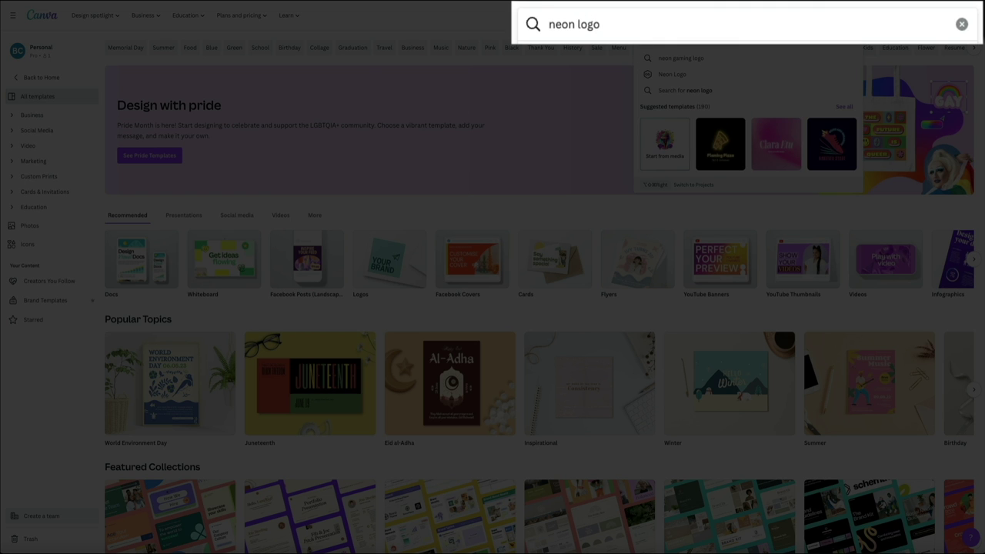
pyautogui.press('Return')
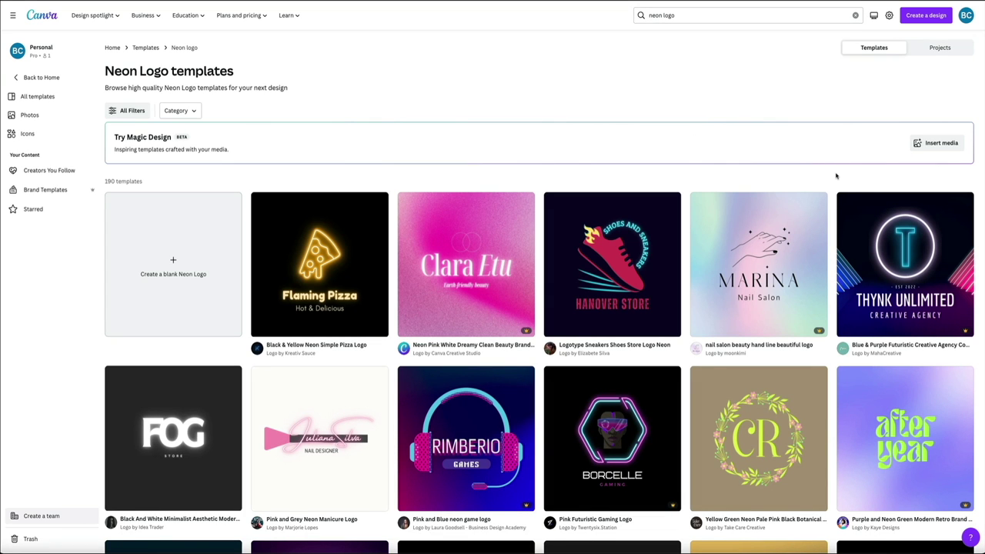
# Step: Find the Showroom Muscle Car Logo Template among the results and open it for customizing
pyautogui.scroll(-4, 836, 176)
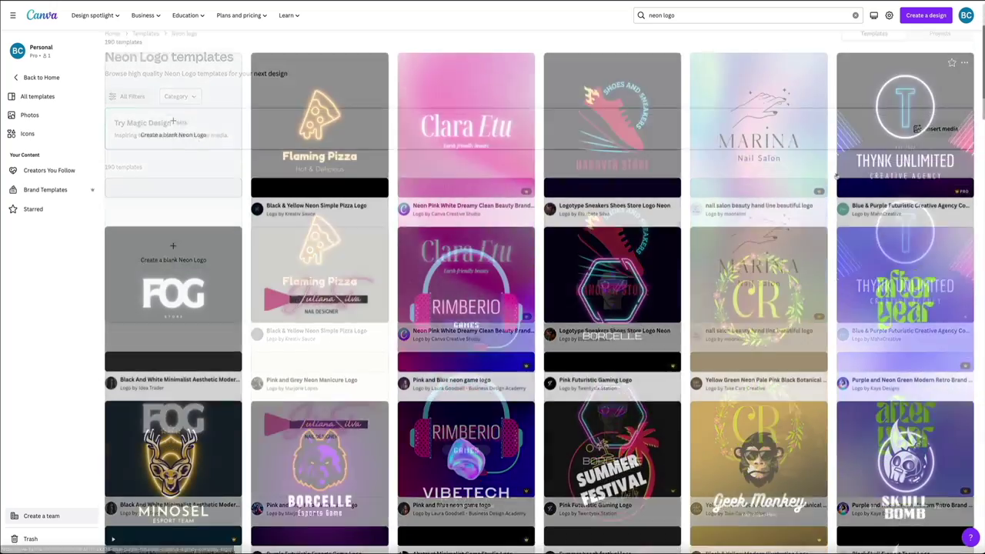
pyautogui.scroll(-3, 836, 176)
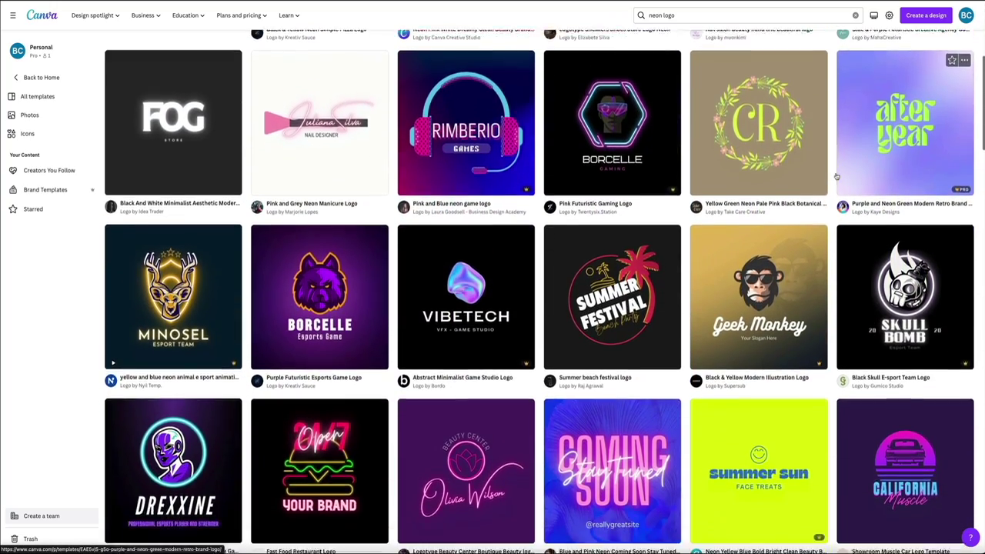
pyautogui.scroll(-2, 836, 177)
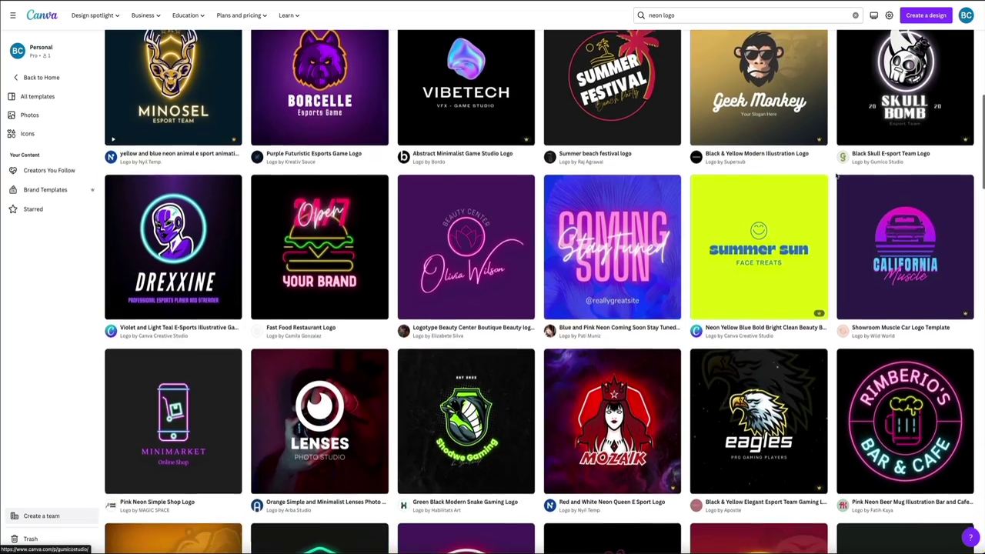
pyautogui.scroll(-2, 836, 176)
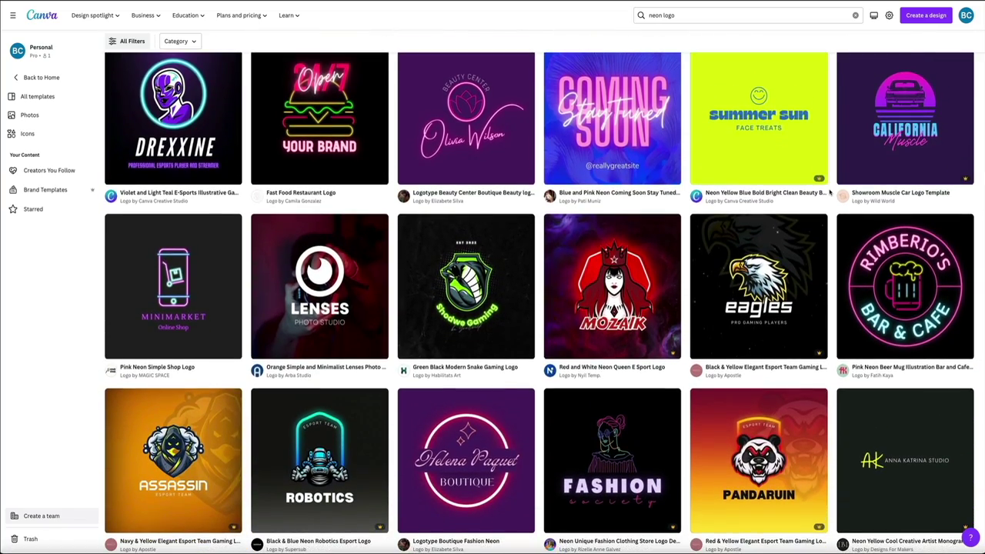
pyautogui.click(846, 154)
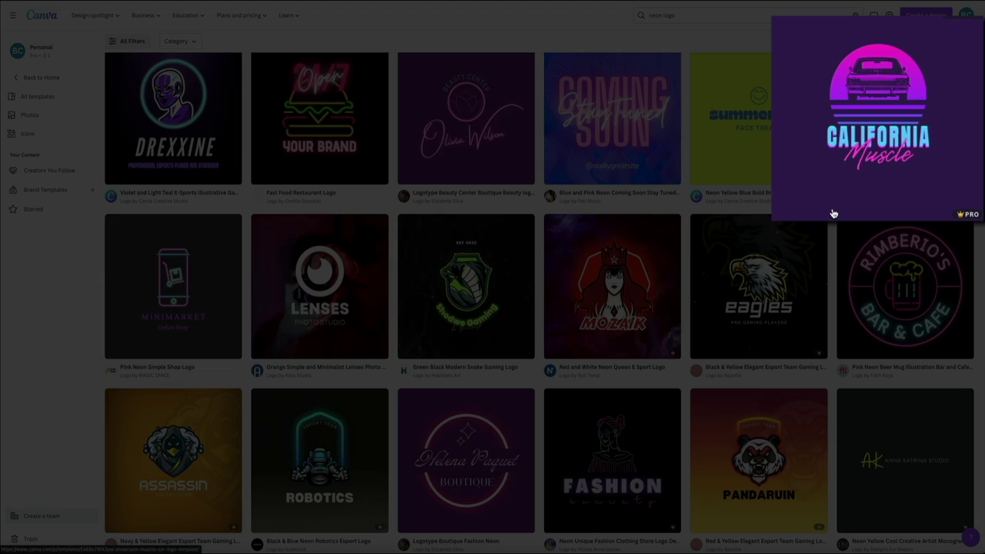
pyautogui.click(876, 178)
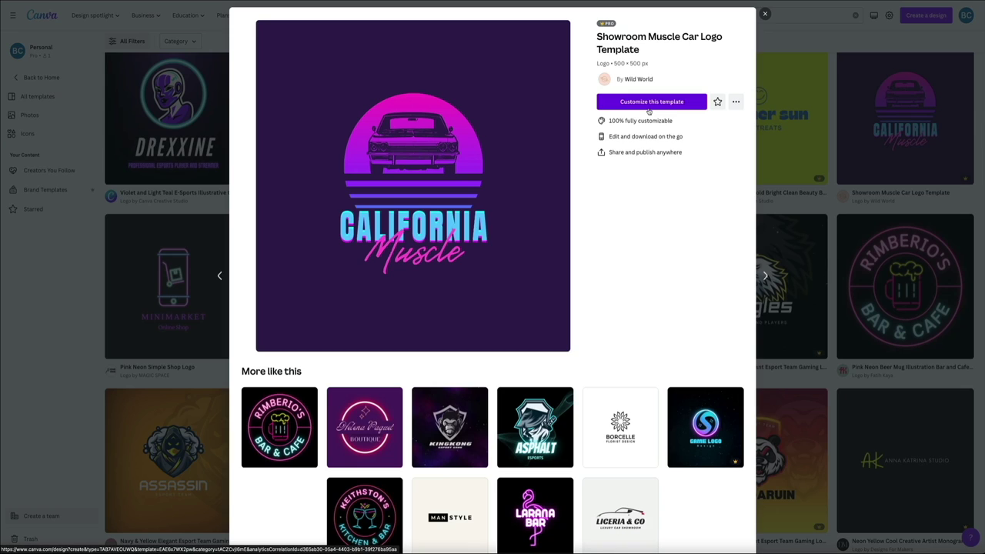
pyautogui.click(648, 106)
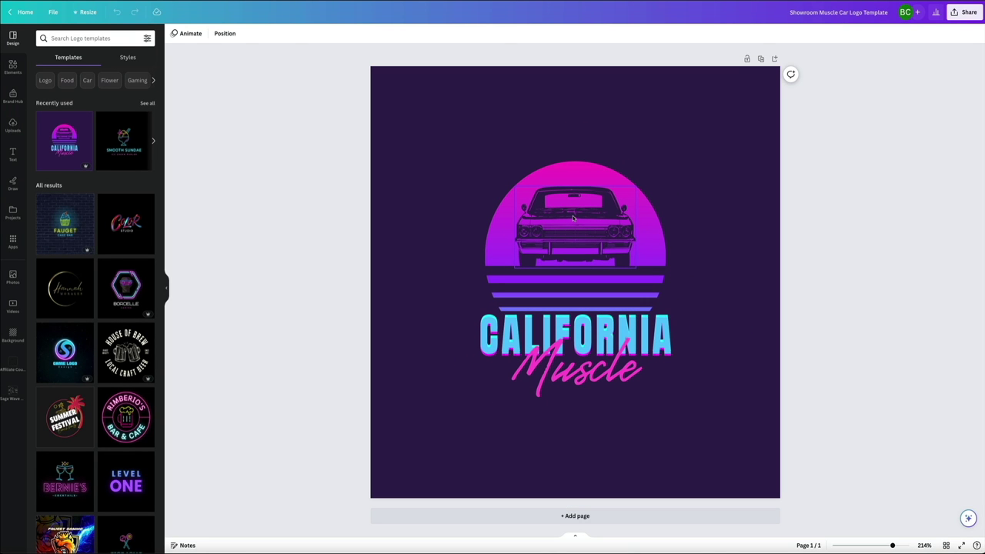
# Step: Delete the car graphic from the sunset and replace the "CALIFORNIA" headline with "SMASH HOUSE"
pyautogui.click(573, 219)
pyautogui.press('Delete')
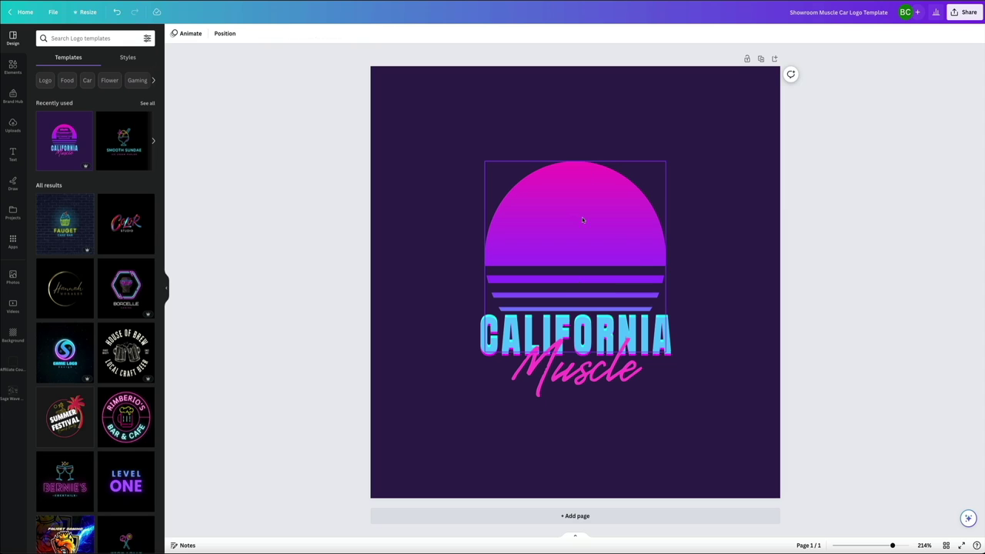
pyautogui.click(692, 326)
pyautogui.doubleClick(704, 359)
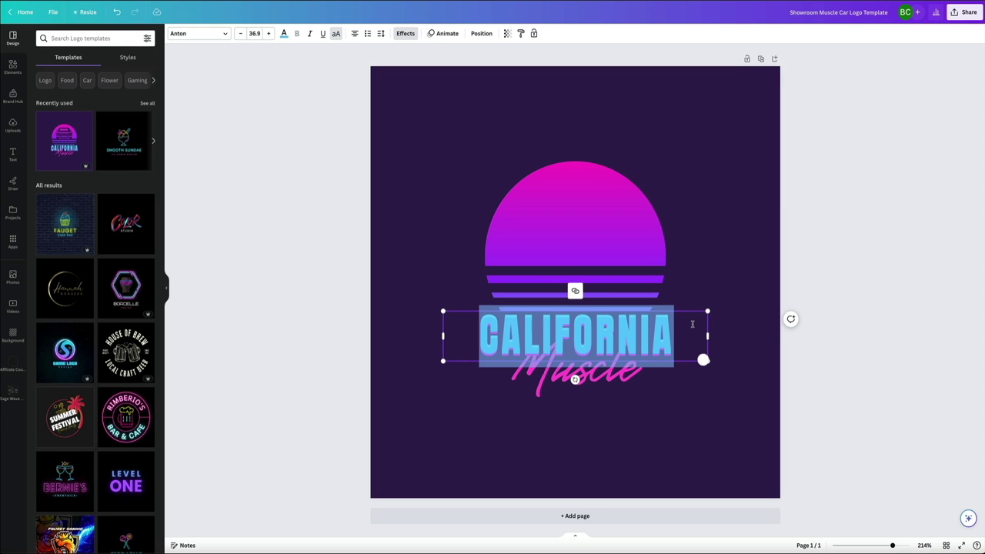
pyautogui.write('SMASH HOUSE')
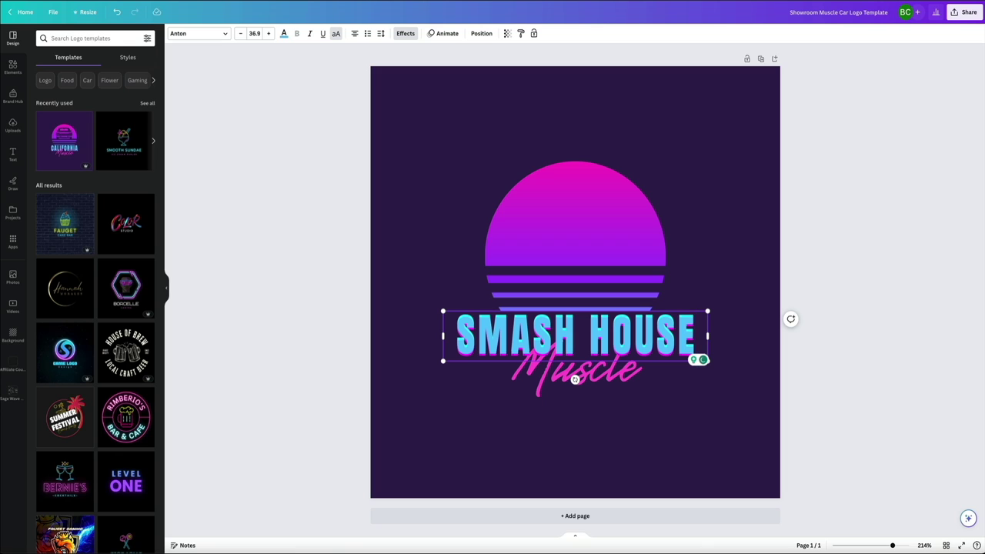
# Step: Replace the pink script text "Muscle" with "Ice Cream"
pyautogui.click(616, 385)
pyautogui.doubleClick(634, 377)
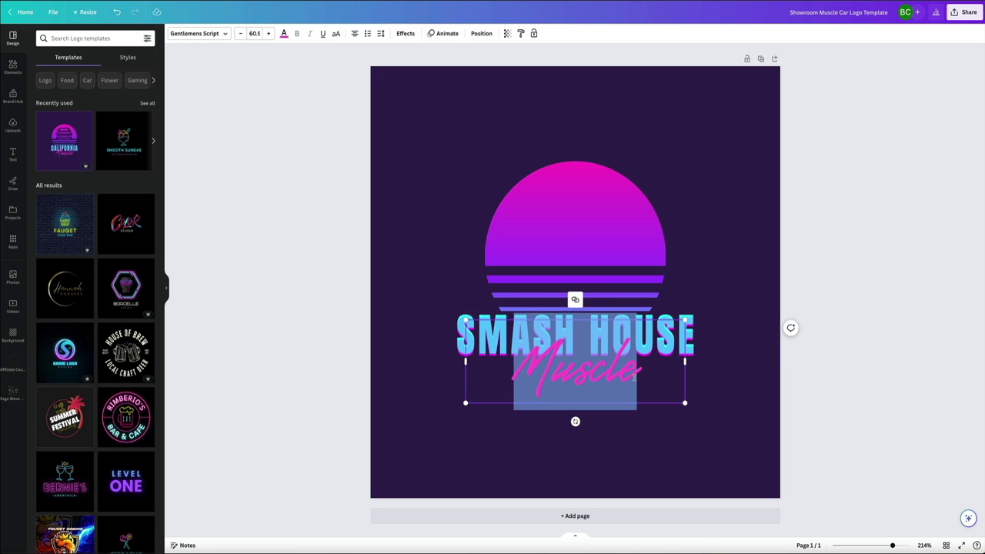
pyautogui.write('Ice Cream')
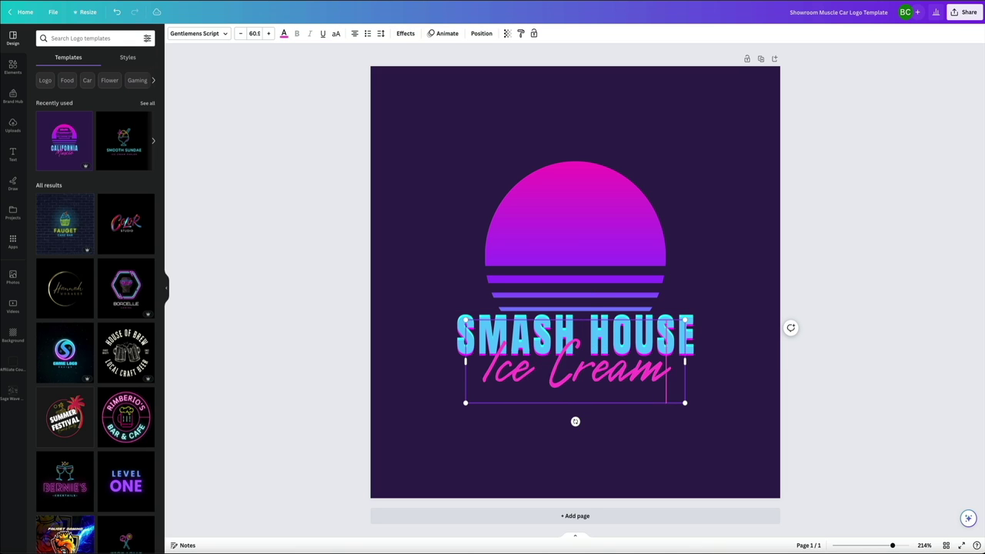
pyautogui.click(744, 373)
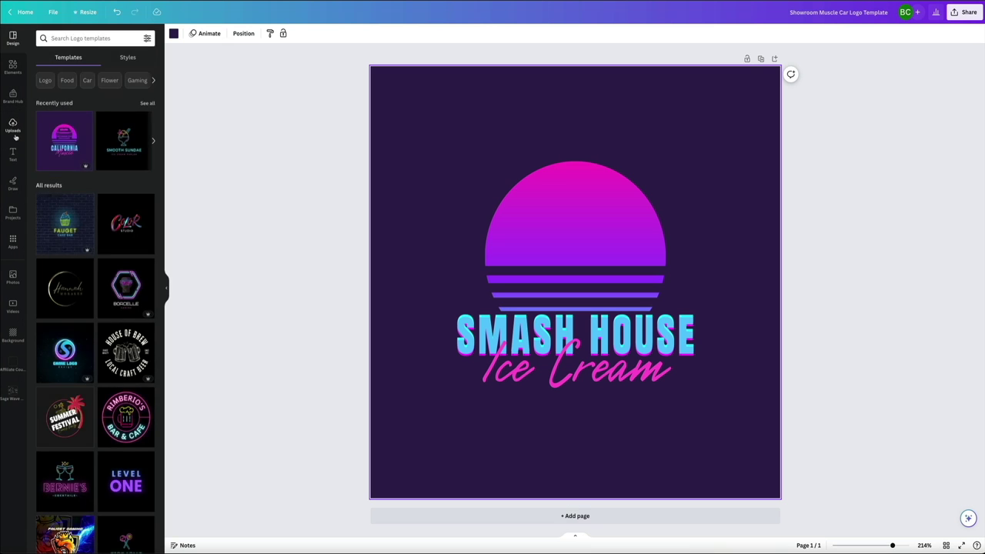
# Step: Upload the file "ice cream smash house logo.png" from the Downloads folder
pyautogui.click(15, 134)
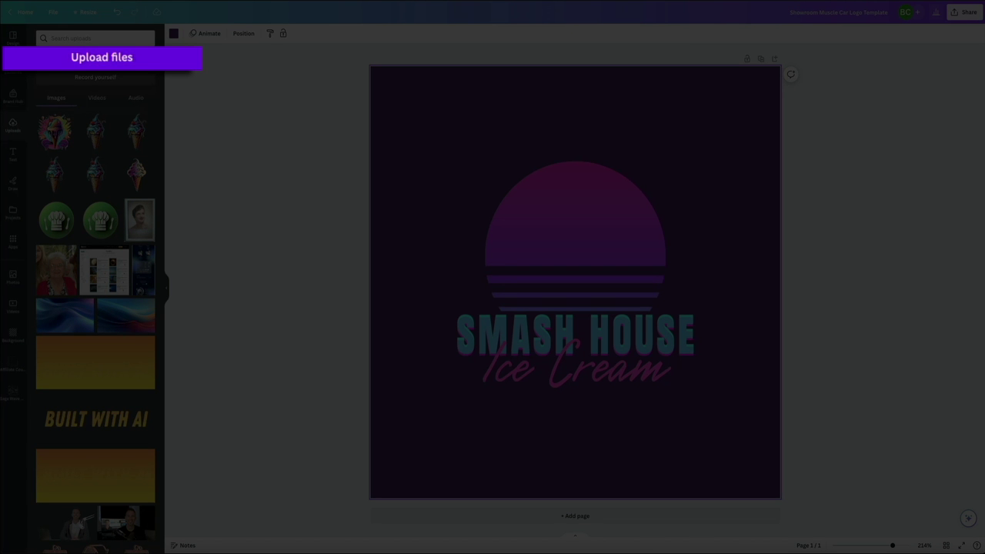
pyautogui.click(88, 57)
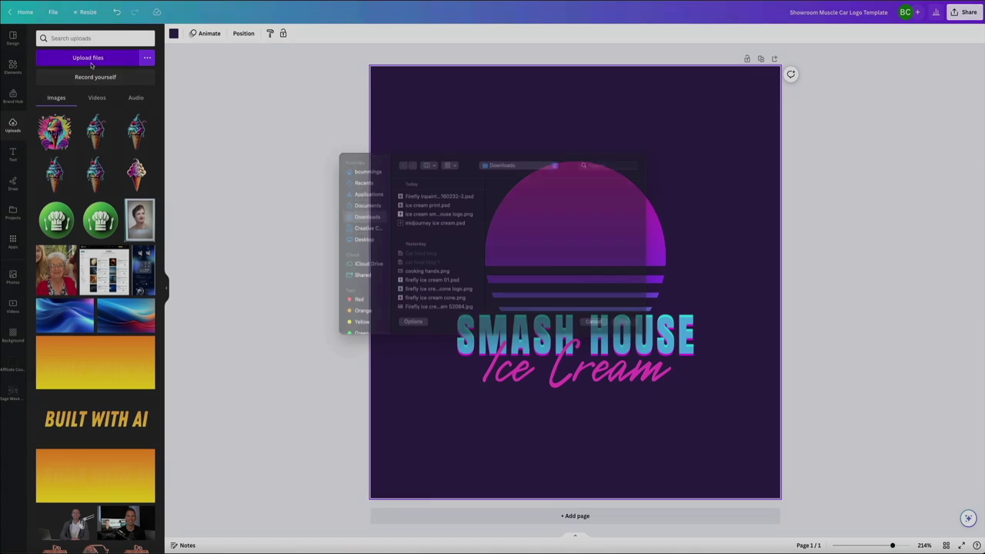
pyautogui.click(439, 225)
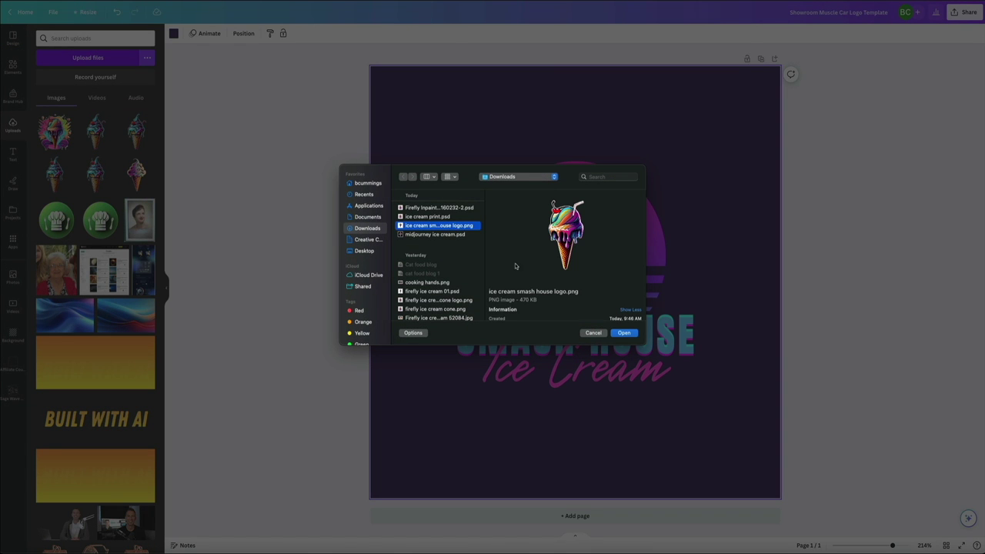
pyautogui.click(624, 333)
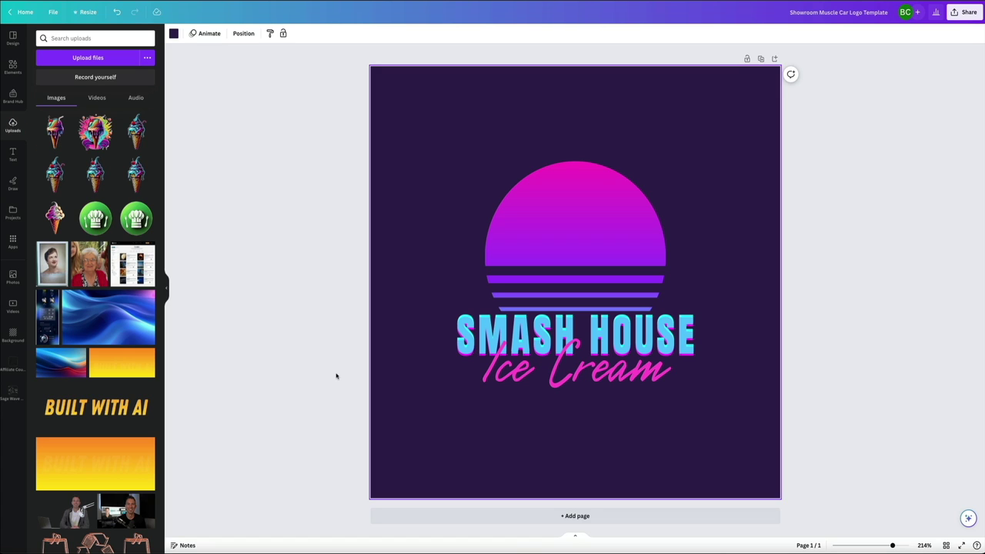
# Step: Place the uploaded ice cream cone on the design, scale it down, and position it over the sunset above the headline
pyautogui.moveTo(60, 143)
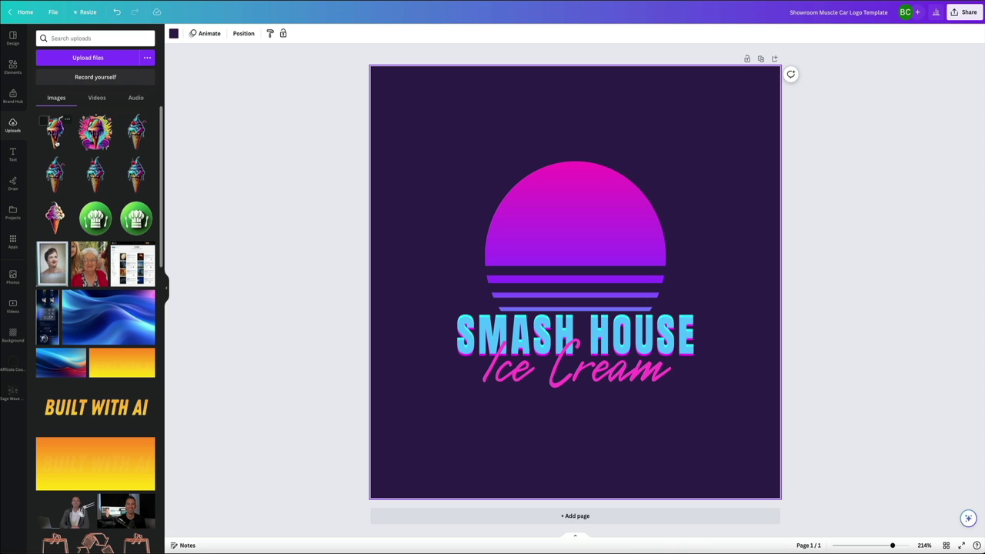
pyautogui.moveTo(56, 134); pyautogui.dragTo(472, 143)
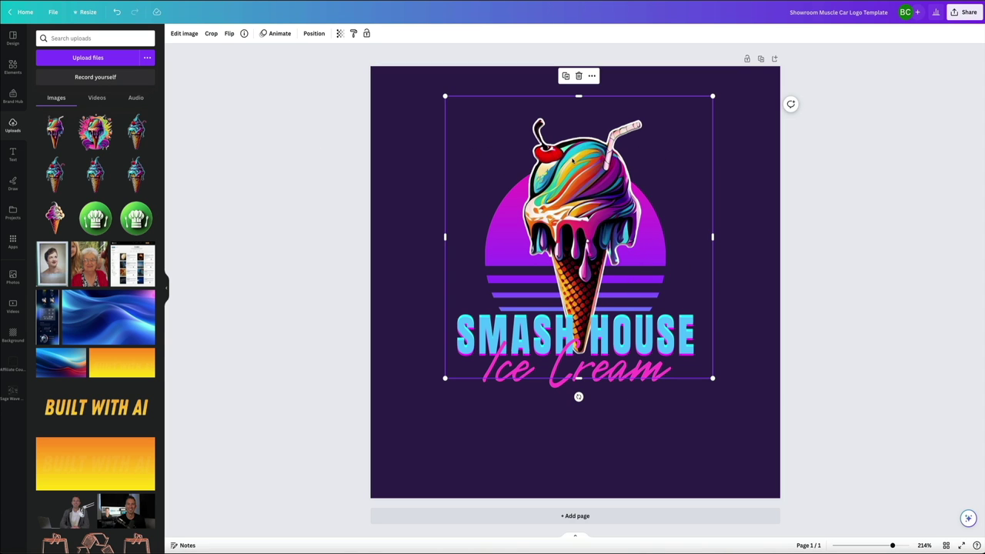
pyautogui.moveTo(713, 378); pyautogui.dragTo(677, 325)
pyautogui.moveTo(580, 204); pyautogui.dragTo(582, 182)
pyautogui.click(739, 235)
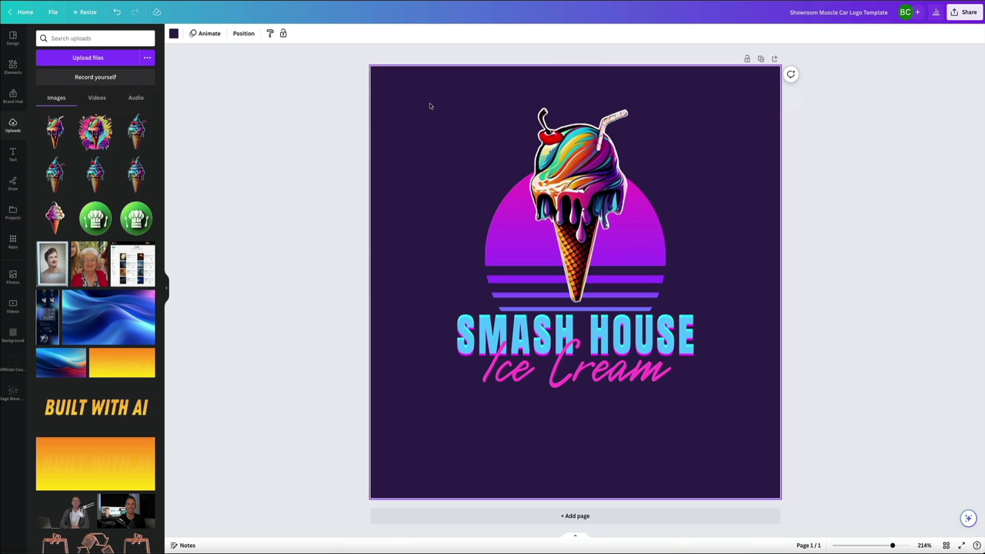
# Step: Select the cone, sunset and both text lines together and move them slightly down the page, centred horizontally
pyautogui.moveTo(430, 105); pyautogui.dragTo(686, 351)
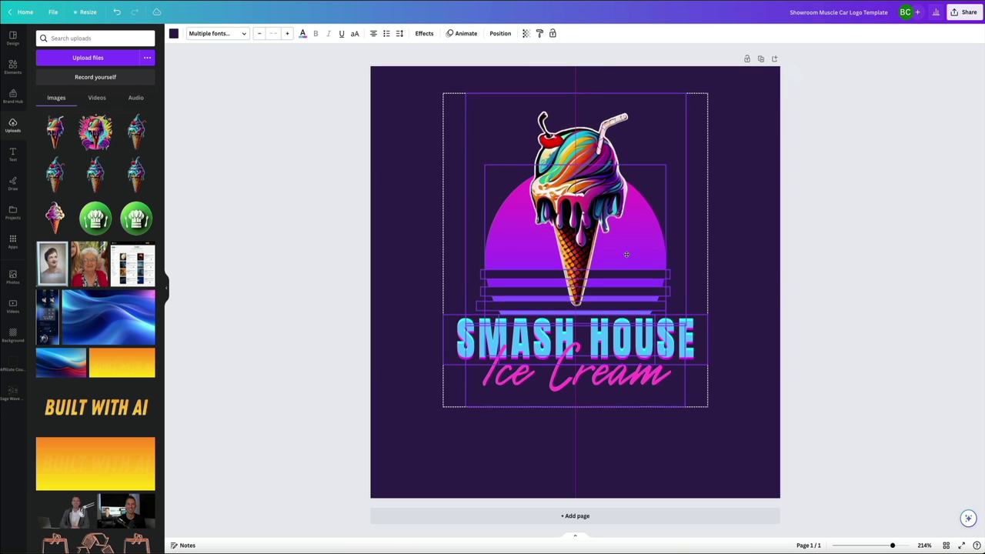
pyautogui.moveTo(627, 254); pyautogui.dragTo(627, 272)
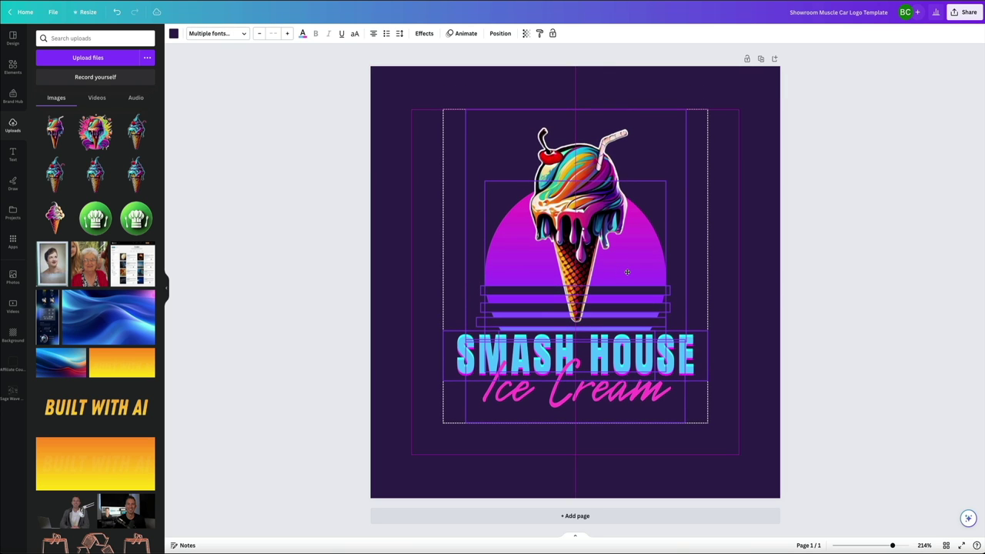
pyautogui.click(847, 282)
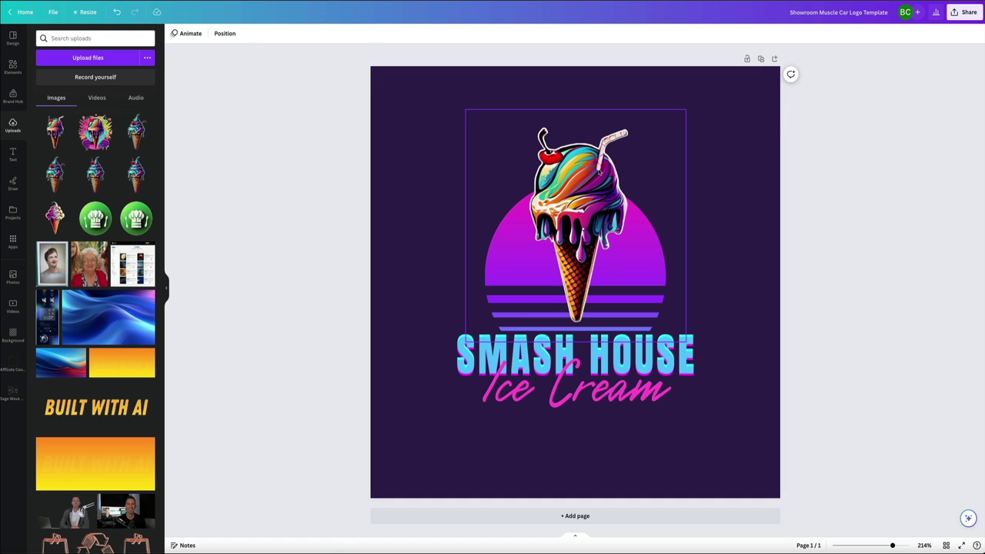
# Step: Delete the cone and the sunset graphic, and place the uploaded ice cream artwork with the colourful splash above the text
pyautogui.click(616, 173)
pyautogui.press('Delete')
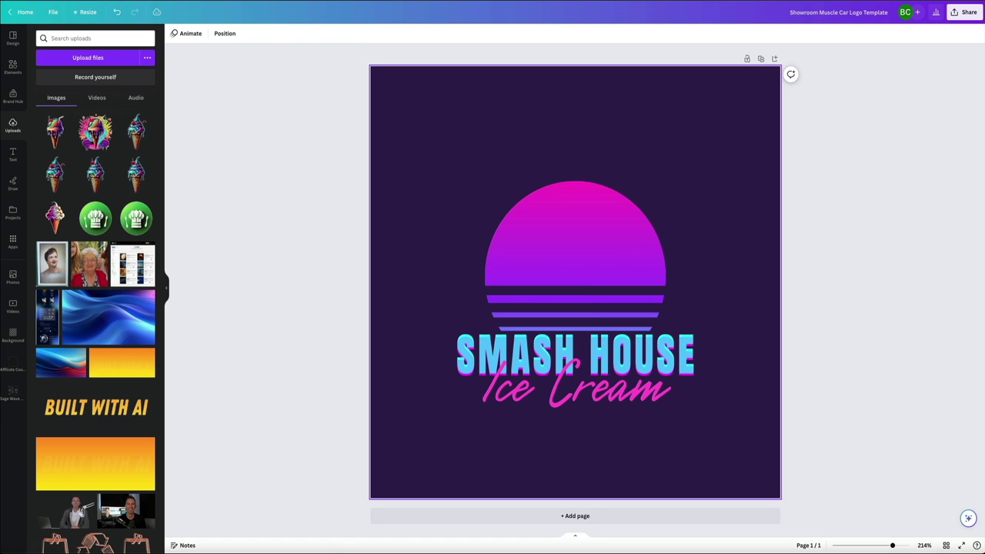
pyautogui.click(596, 208)
pyautogui.press('Delete')
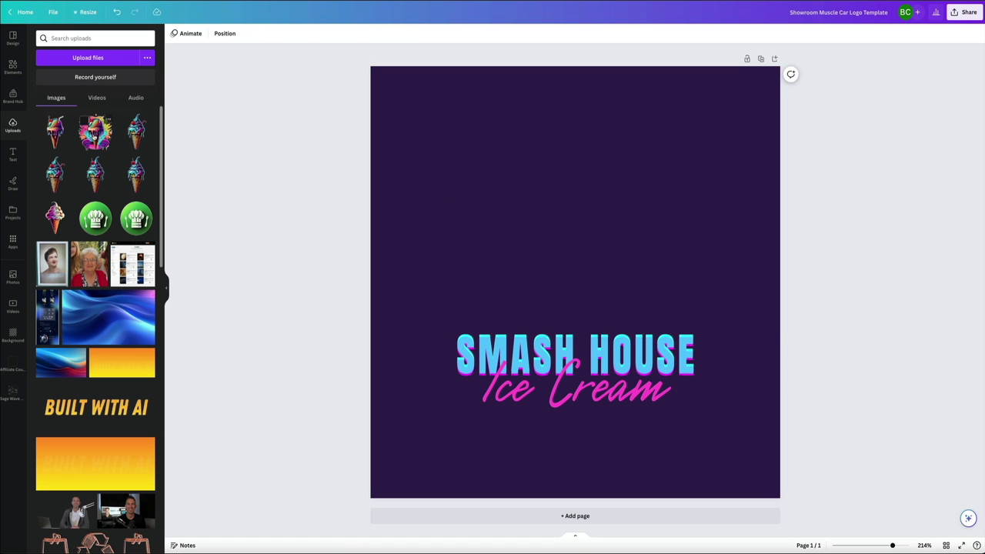
pyautogui.moveTo(94, 131); pyautogui.dragTo(439, 151)
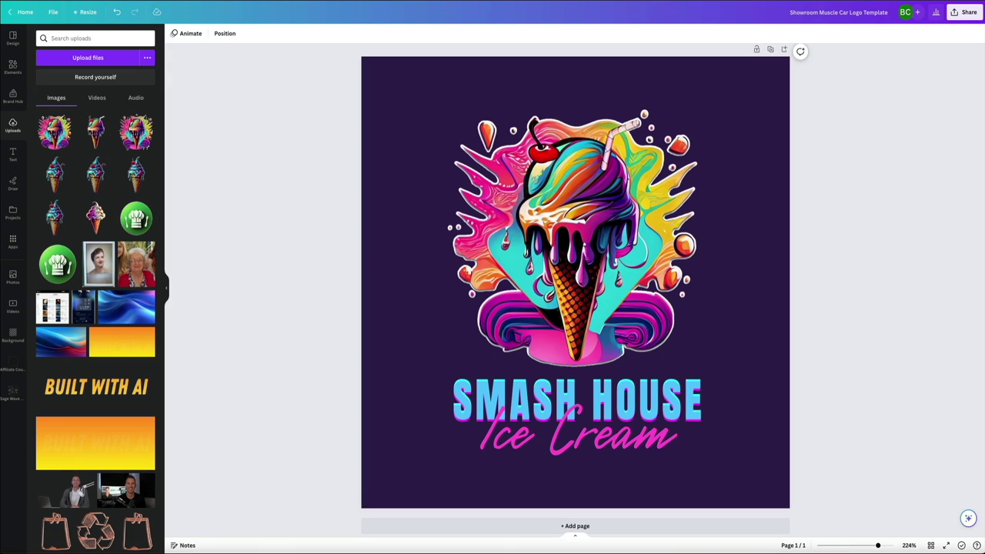